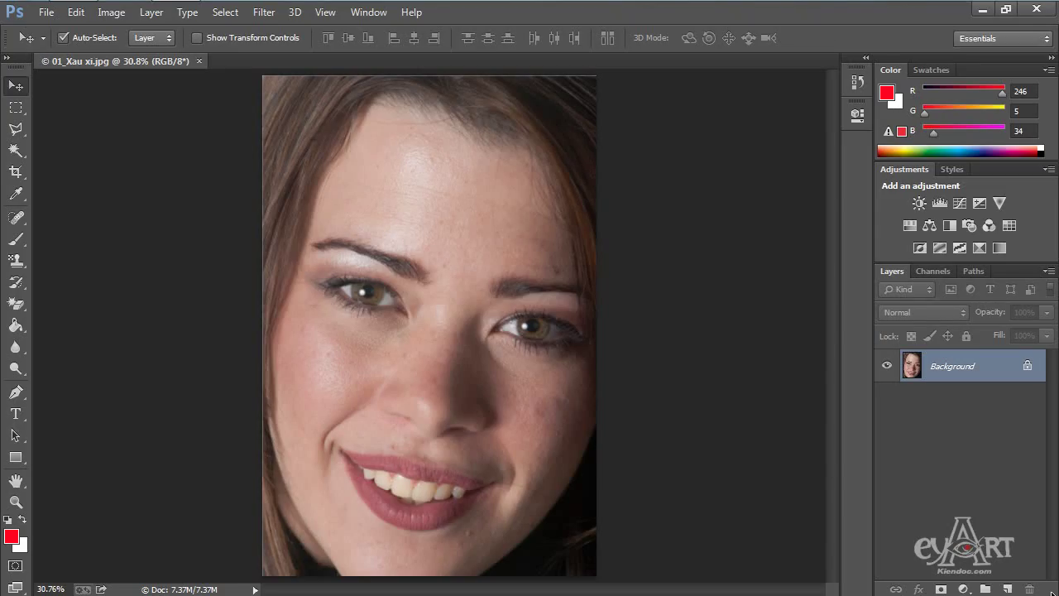
- Convert the locked Background layer into an editable layer named Layer 0
double_click(1027, 371)
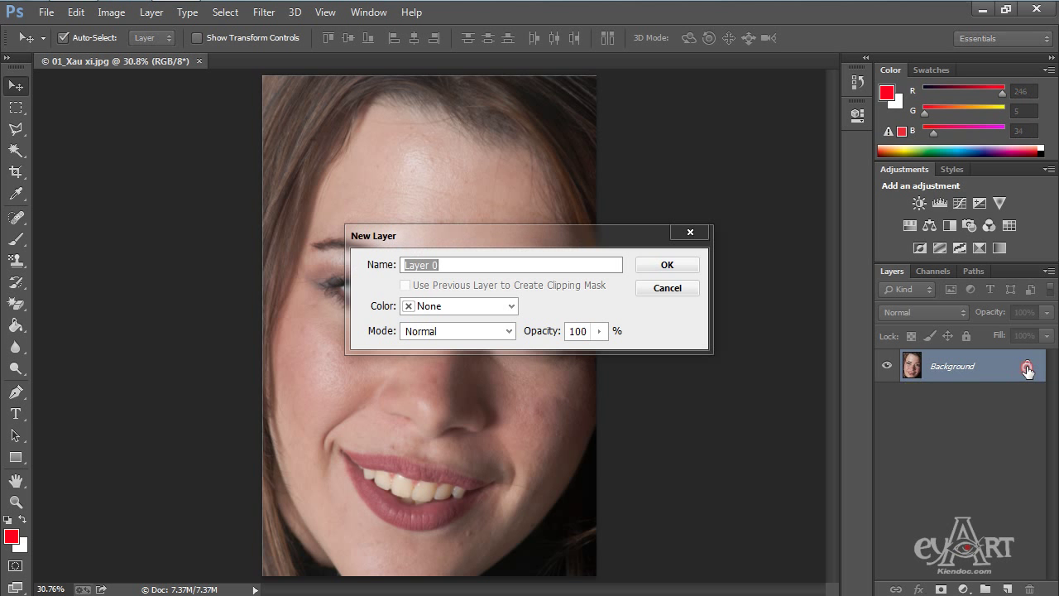
click(669, 266)
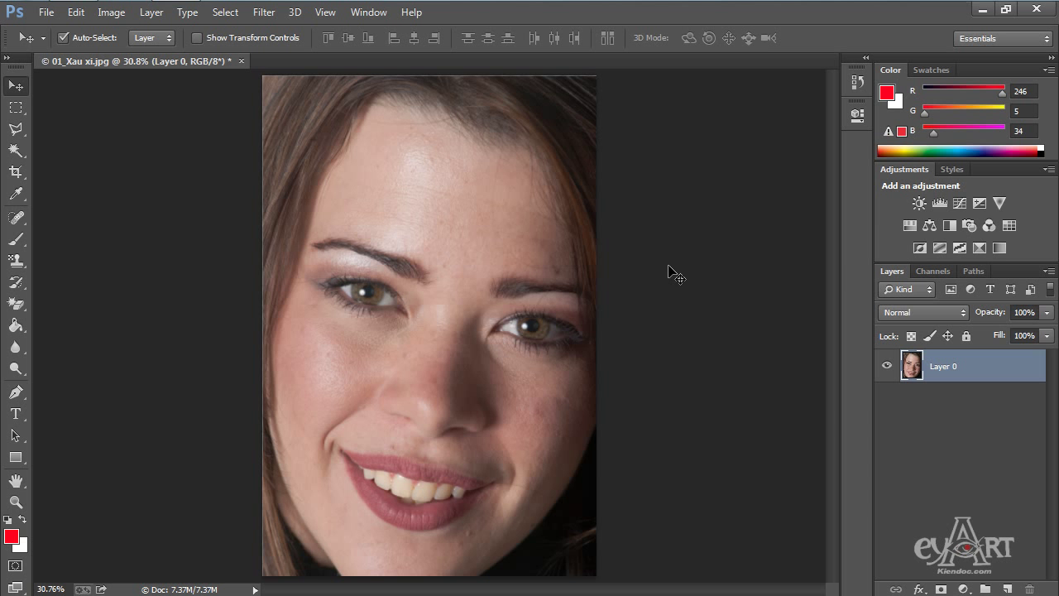
- Choose the Spot Healing Brush Tool and zoom in close on the chin and mouth
click(16, 219)
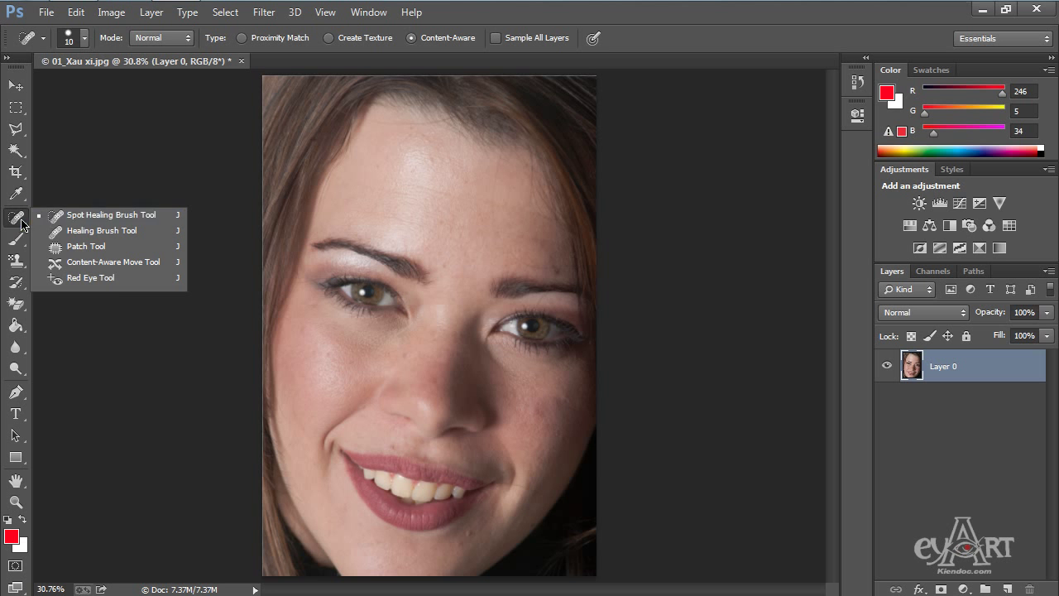
click(115, 218)
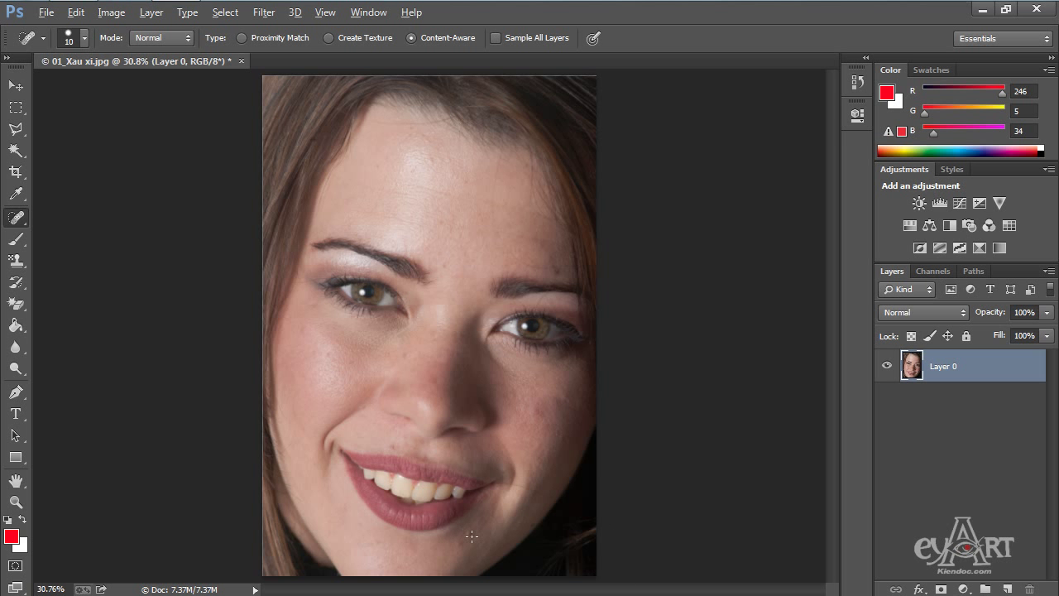
scroll(472, 536, up, 5)
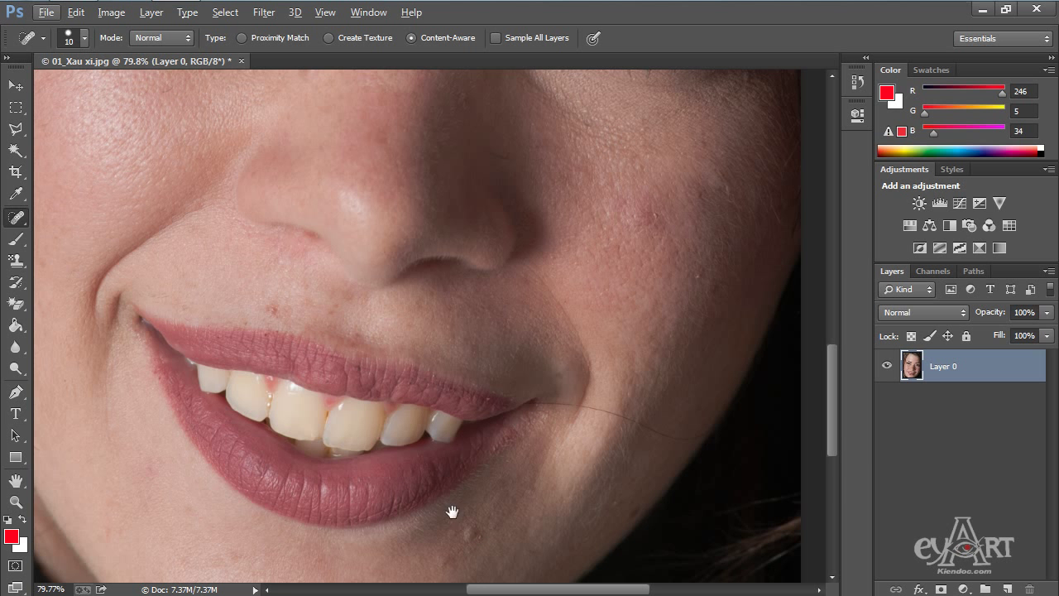
drag(486, 491, 468, 331)
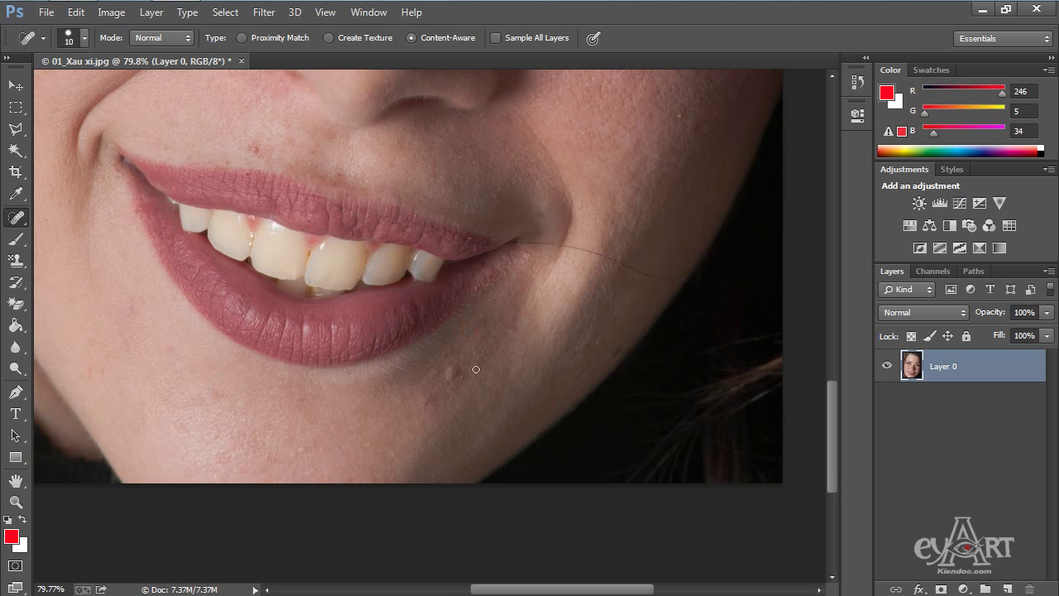
scroll(467, 369, up, 2)
scroll(467, 369, up, 1)
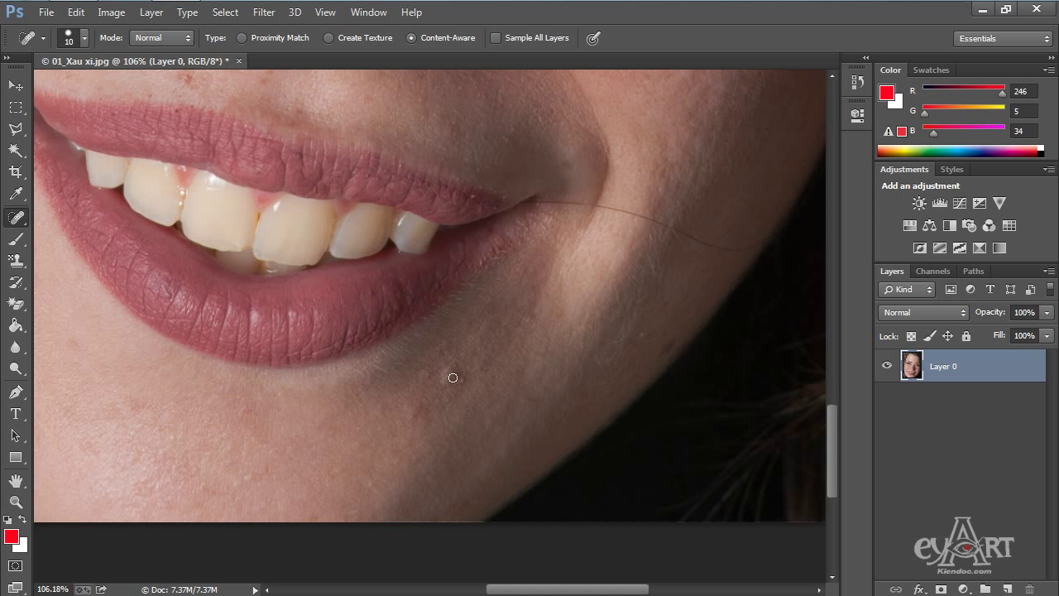
- Heal the dark mole and nearby spots on the chin with a 35-pixel brush
key(bracketright)
key(bracketright)
key(bracketright)
key(bracketright)
key(bracketright)
click(451, 377)
click(427, 377)
click(420, 406)
- Heal the red spot above the lip (brush 25) and the blemish beside the nose (brush 15)
drag(243, 204, 460, 477)
scroll(421, 371, up, 3)
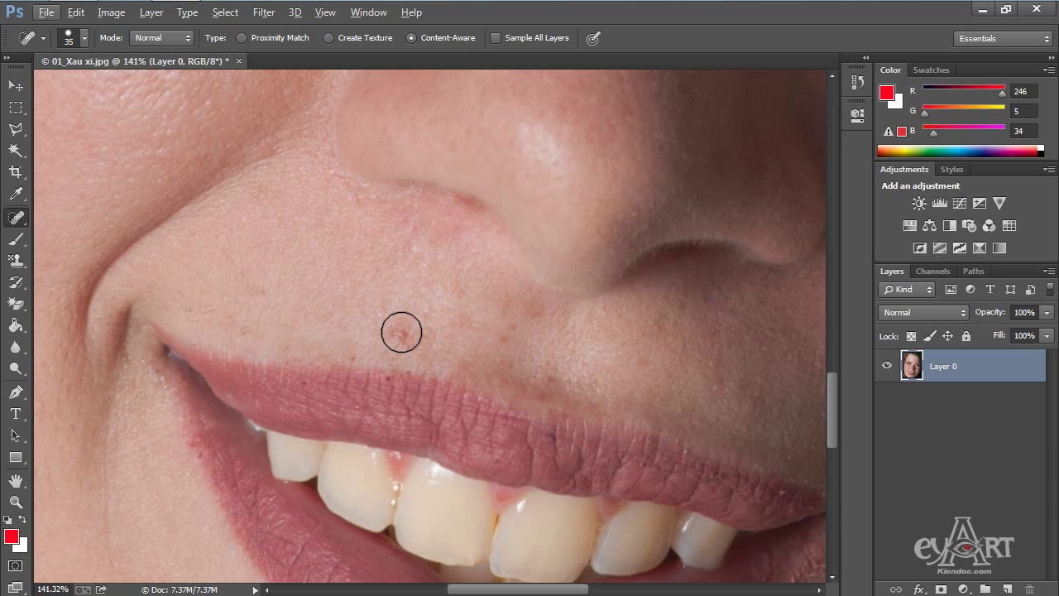
key(bracketleft)
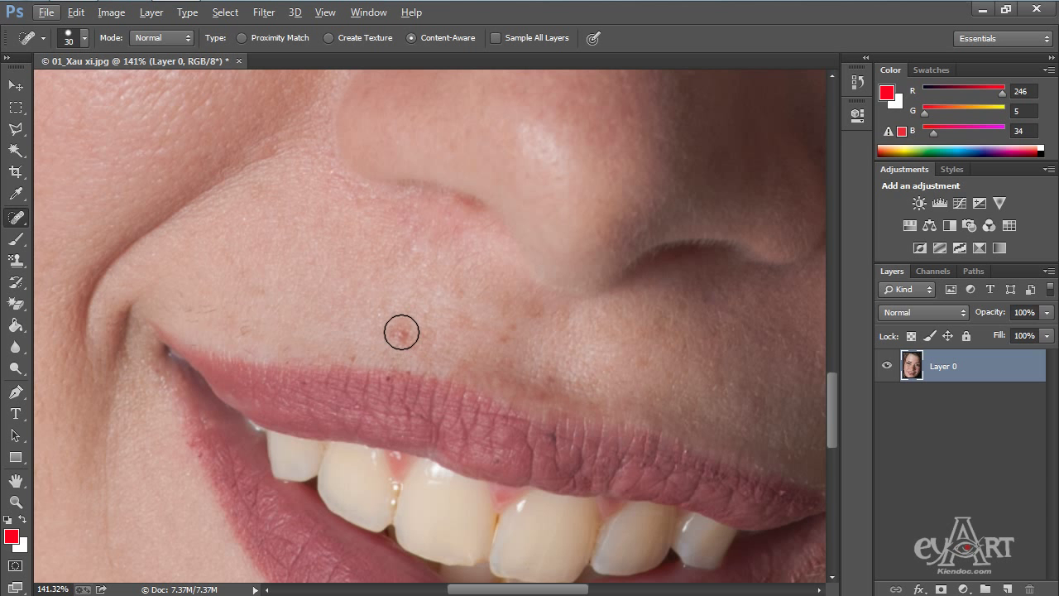
click(399, 334)
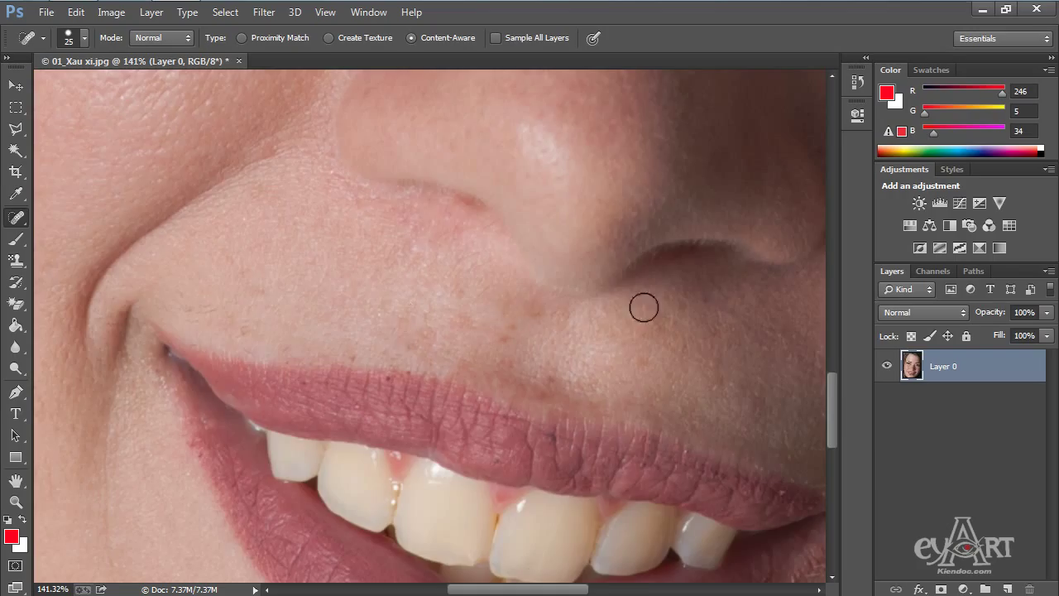
drag(562, 300, 557, 312)
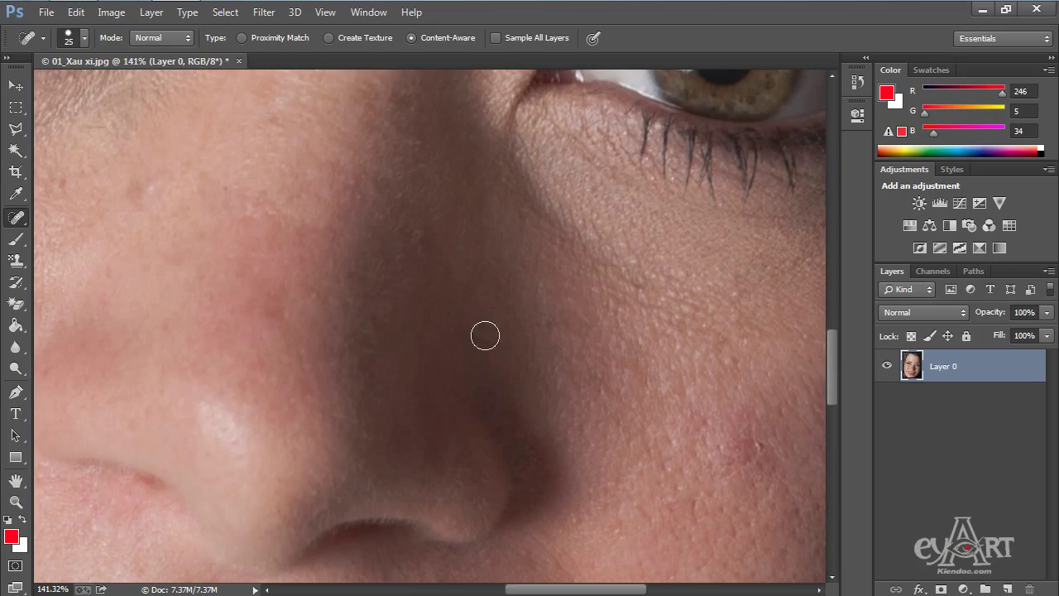
key(bracketleft)
drag(504, 347, 455, 331)
- Heal the cheek blemish with a 25 brush and the spot below the eye with a 15 brush
scroll(532, 397, down, 3)
scroll(293, 348, up, 5)
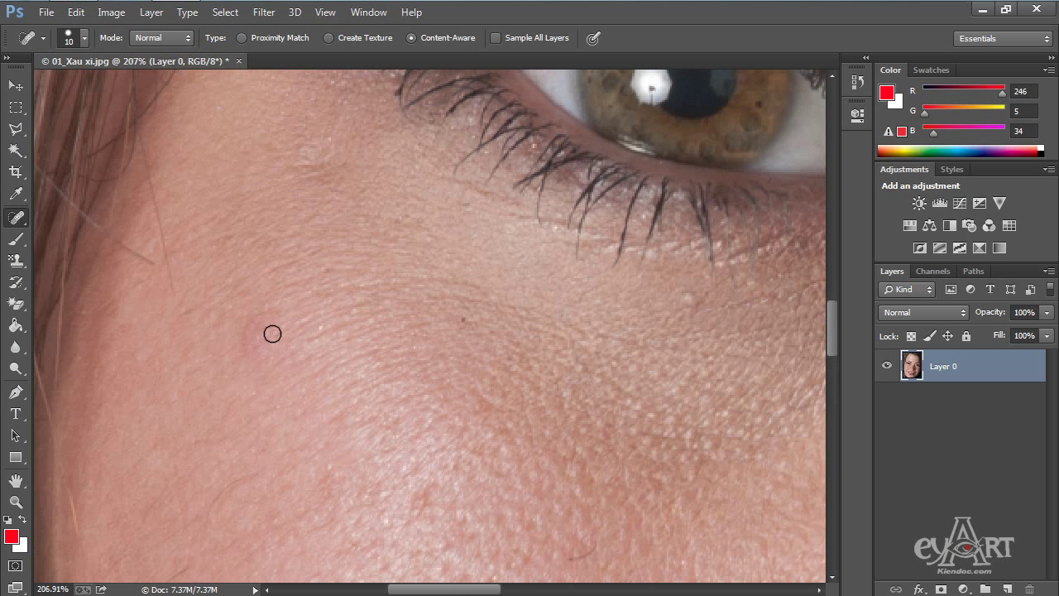
key(bracketright)
key(bracketright)
key(bracketright)
drag(270, 314, 246, 341)
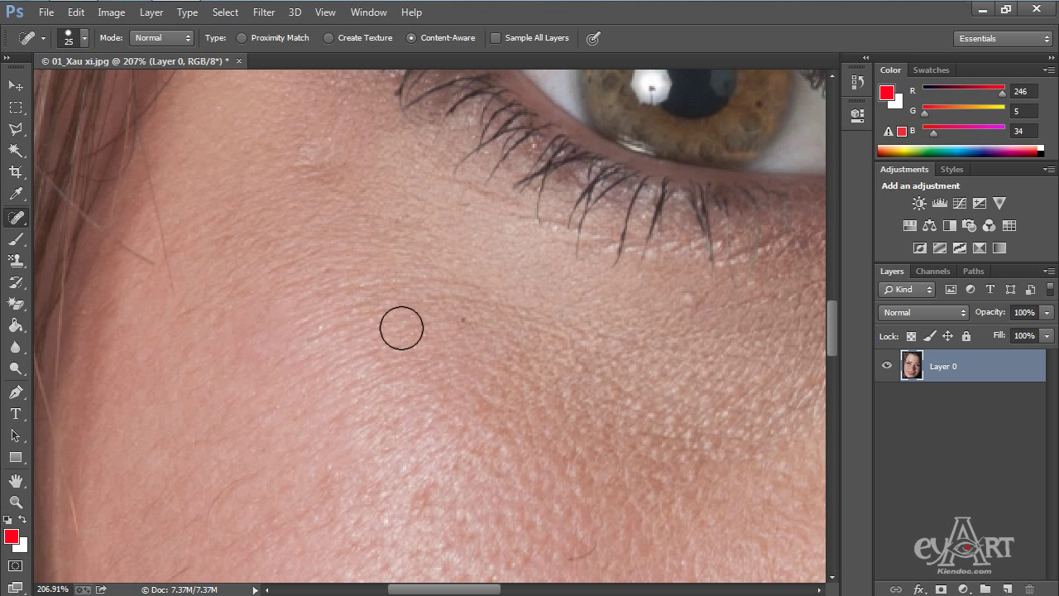
drag(706, 332, 397, 341)
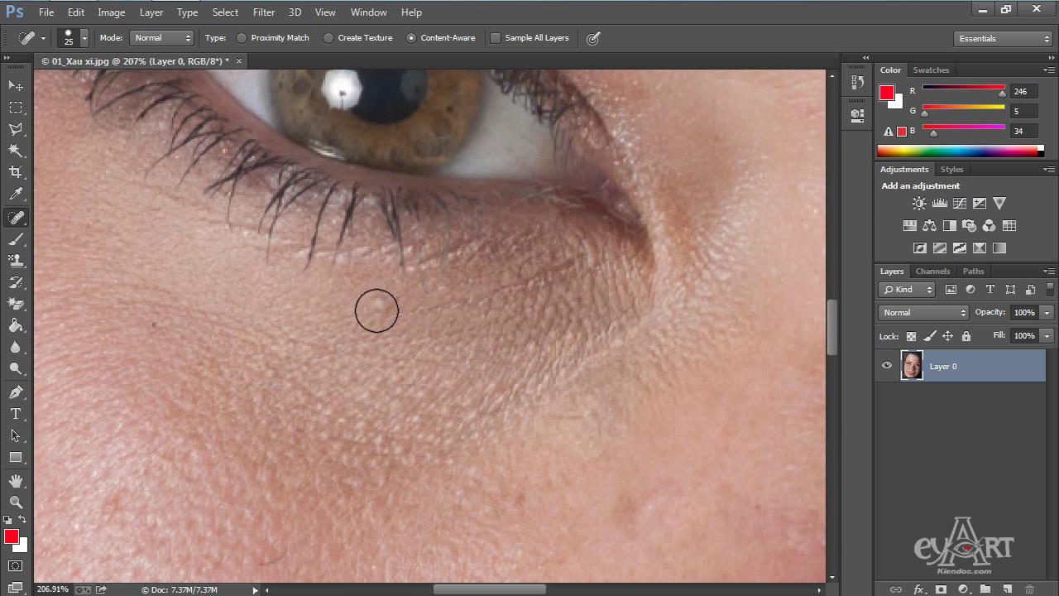
key(bracketleft)
click(381, 304)
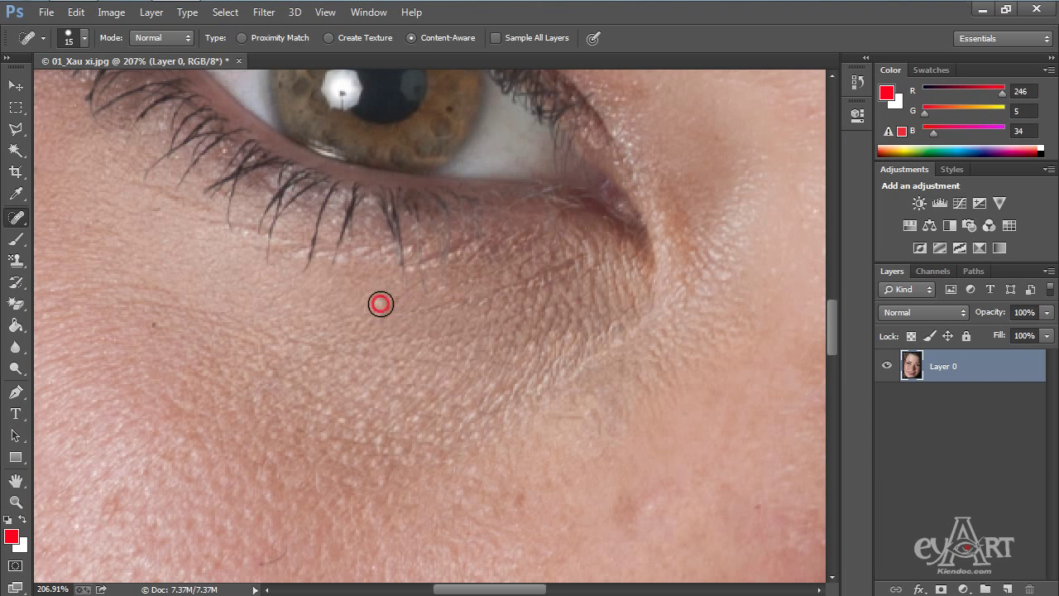
scroll(324, 352, down, 3)
- Zoom to the forehead and paint out the blemish there with the Spot Healing Brush
scroll(324, 352, down, 5)
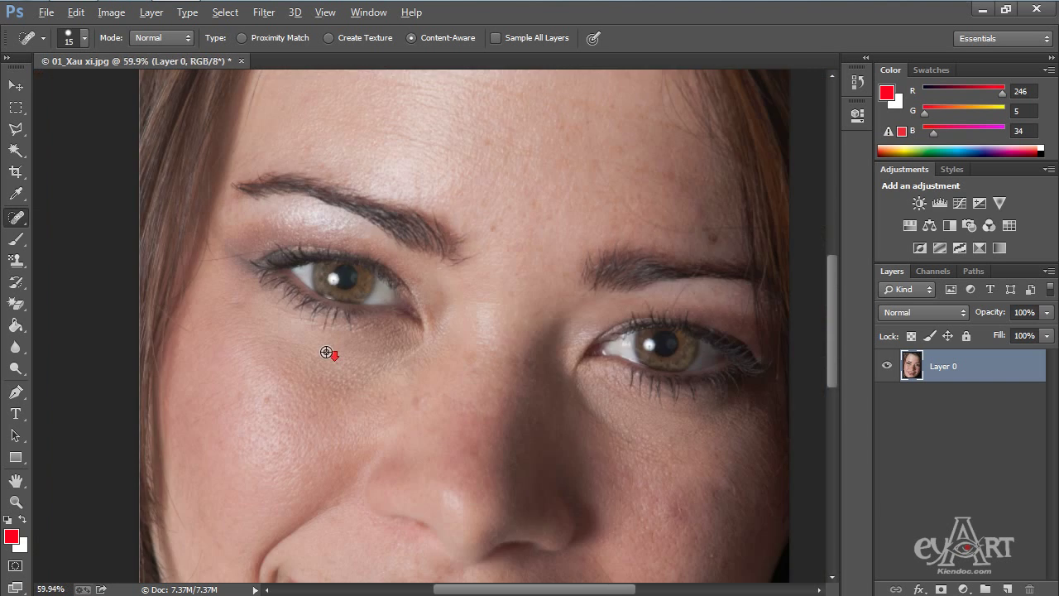
scroll(423, 392, up, 5)
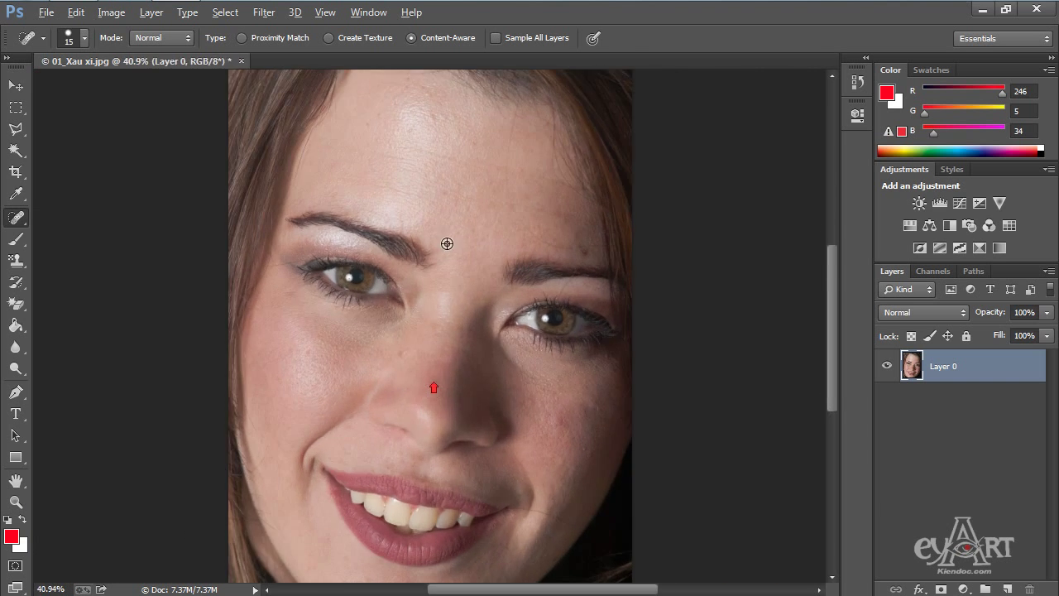
drag(295, 165, 330, 341)
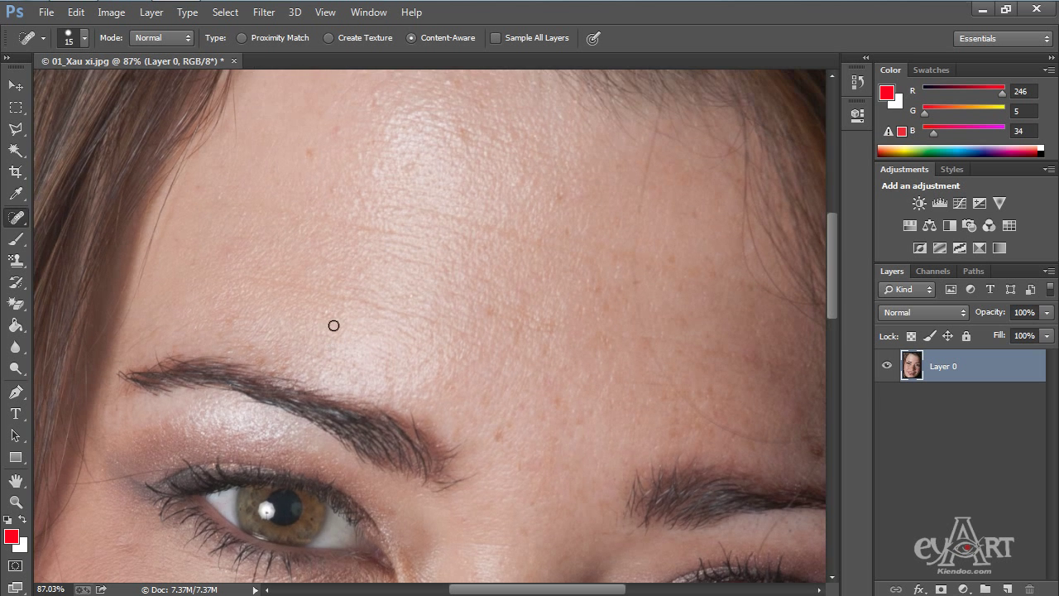
scroll(303, 289, up, 1)
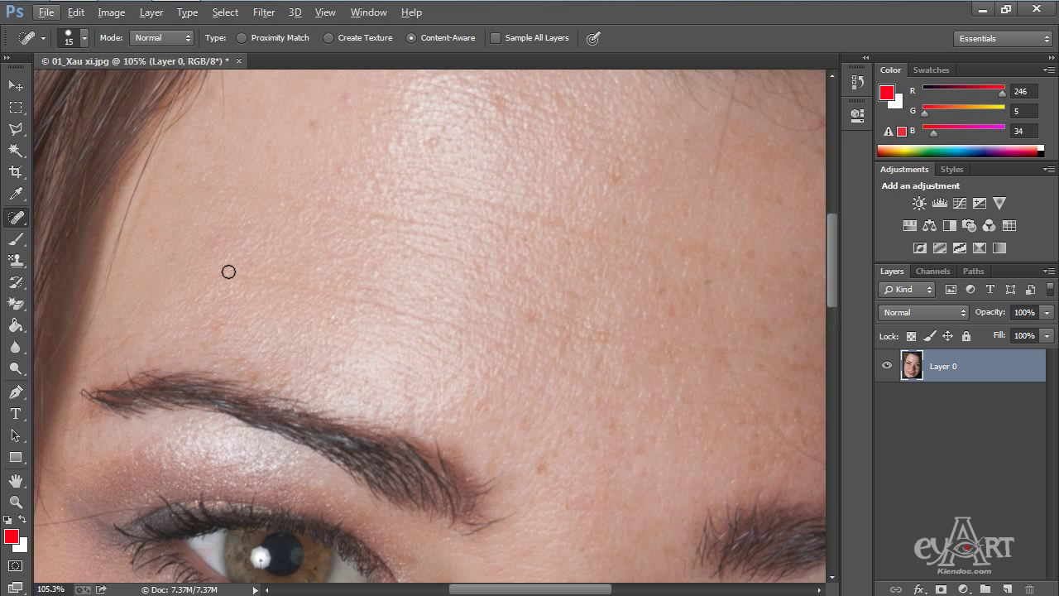
mouse_move(239, 276)
mouse_down()
mouse_move(405, 307)
mouse_move(527, 346)
mouse_up()
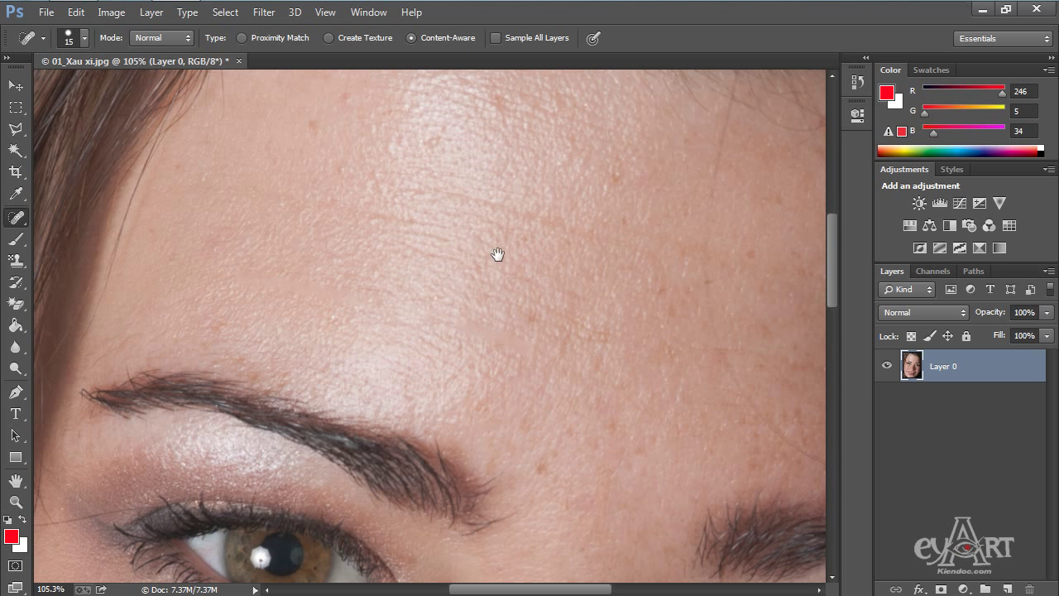
mouse_move(497, 253)
mouse_down()
mouse_move(322, 323)
mouse_move(244, 338)
mouse_up()
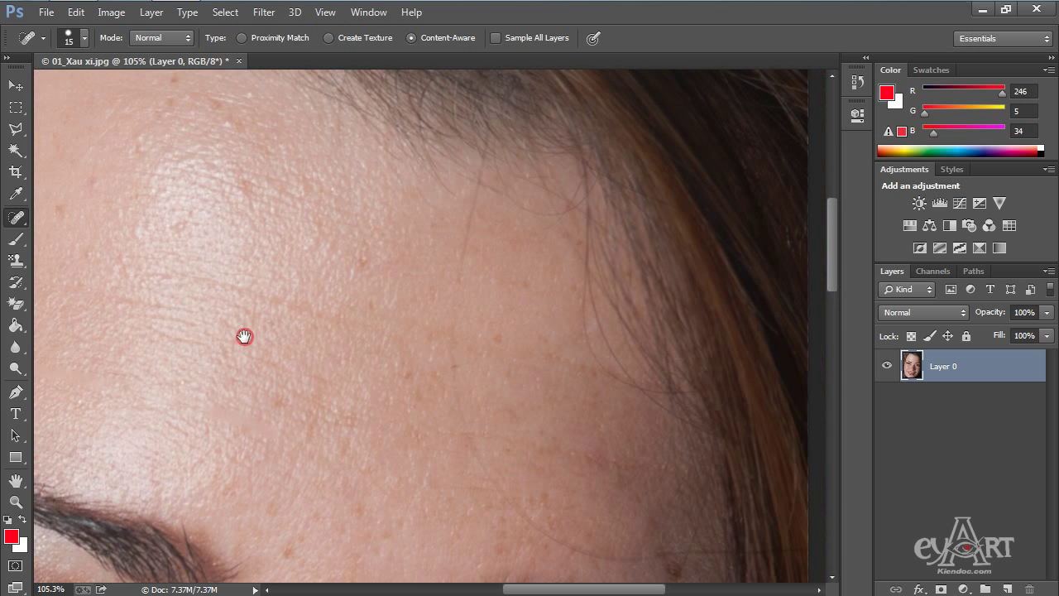
- Paint out the long stray hair across the forehead, then fit the whole face on screen
mouse_move(150, 272)
mouse_down()
mouse_move(204, 277)
mouse_move(406, 338)
mouse_up()
drag(158, 307, 498, 300)
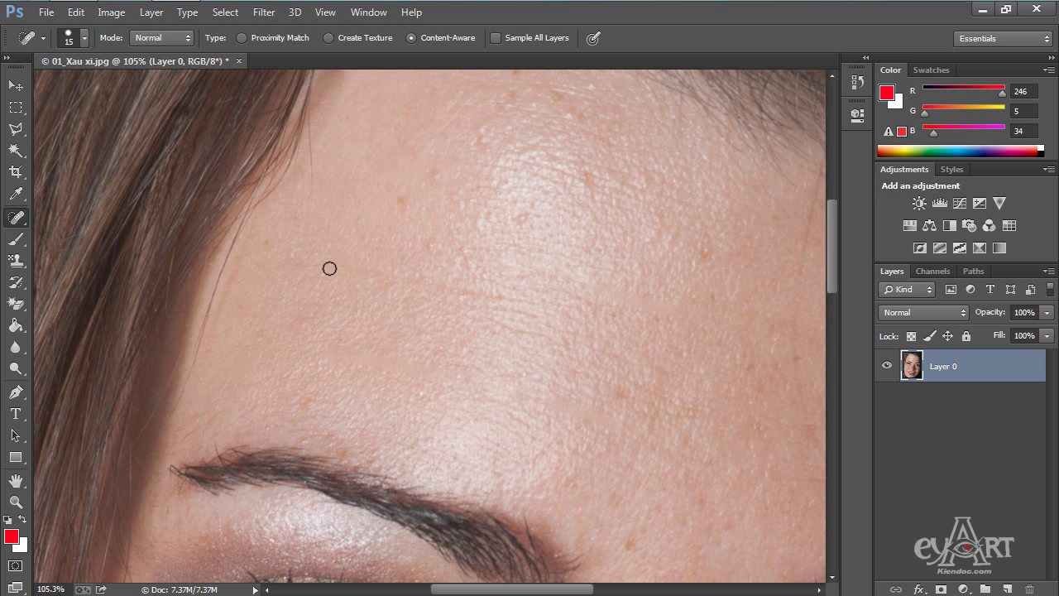
drag(329, 268, 591, 311)
mouse_move(679, 293)
mouse_down()
mouse_move(406, 314)
mouse_move(240, 248)
mouse_move(249, 236)
mouse_up()
key(ctrl+0)
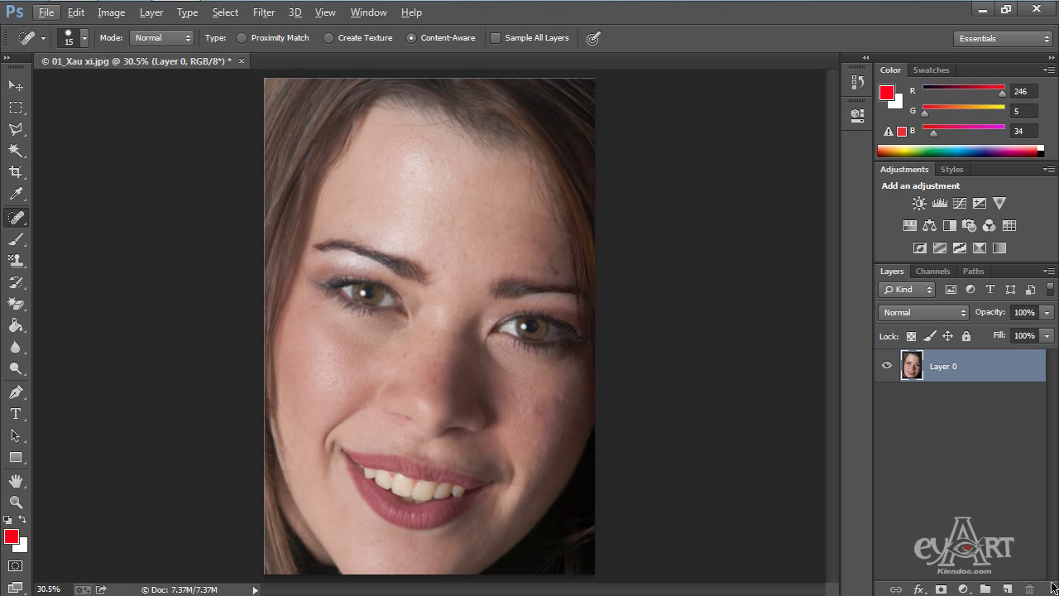
- Paint the stray cheek hair with the Spot Healing Brush, then undo the stroke
click(10, 216)
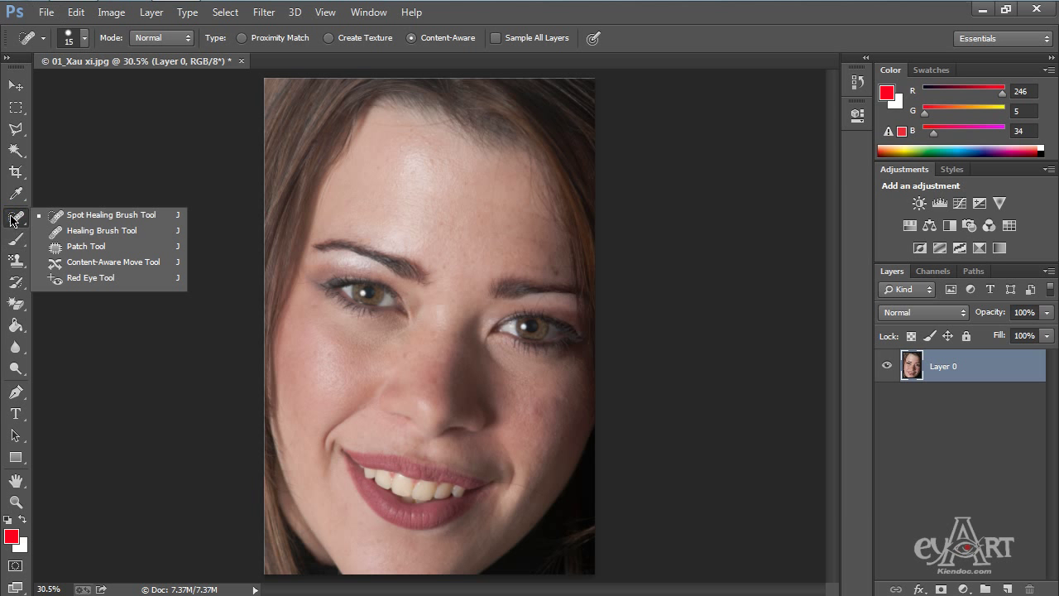
click(98, 233)
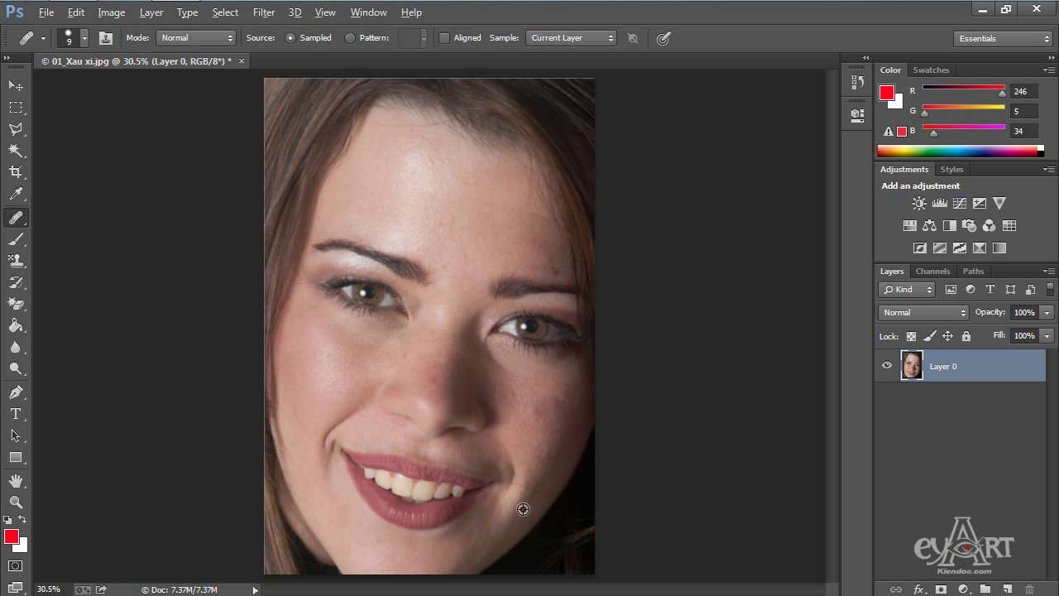
scroll(496, 501, up, 8)
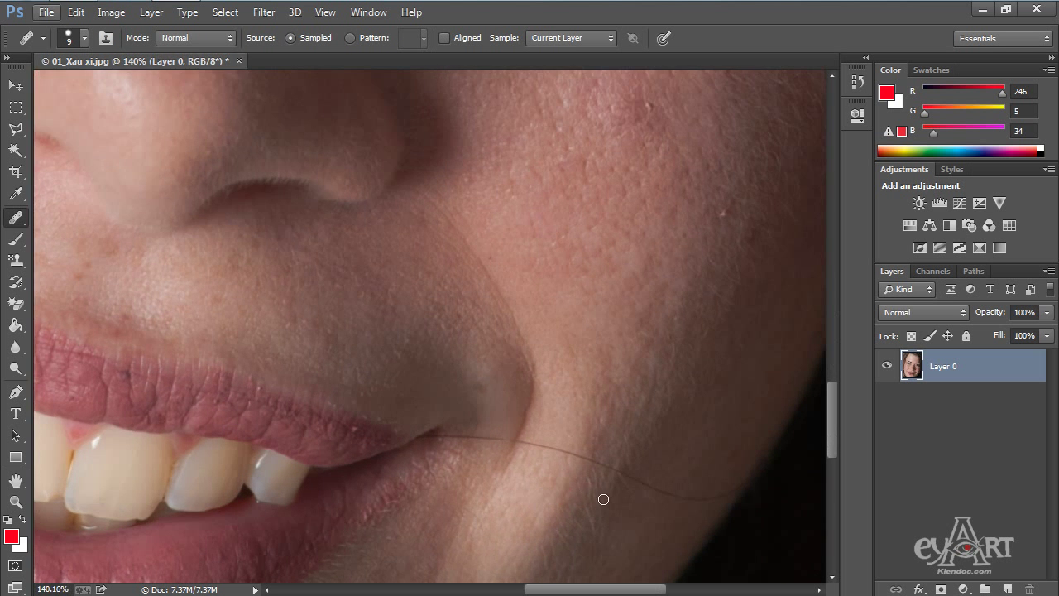
drag(605, 498, 534, 386)
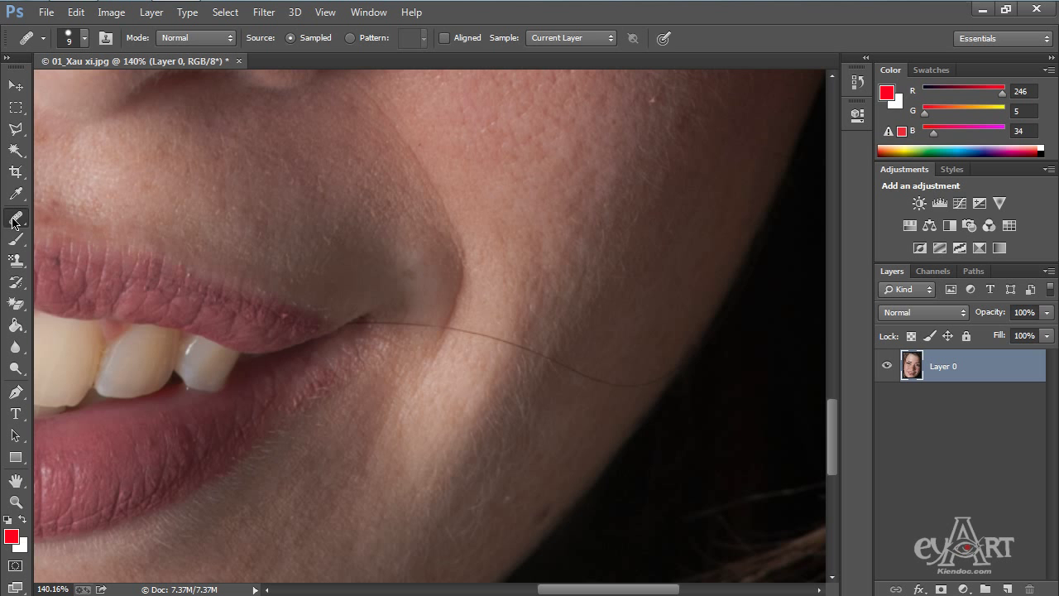
right_click(13, 222)
click(99, 217)
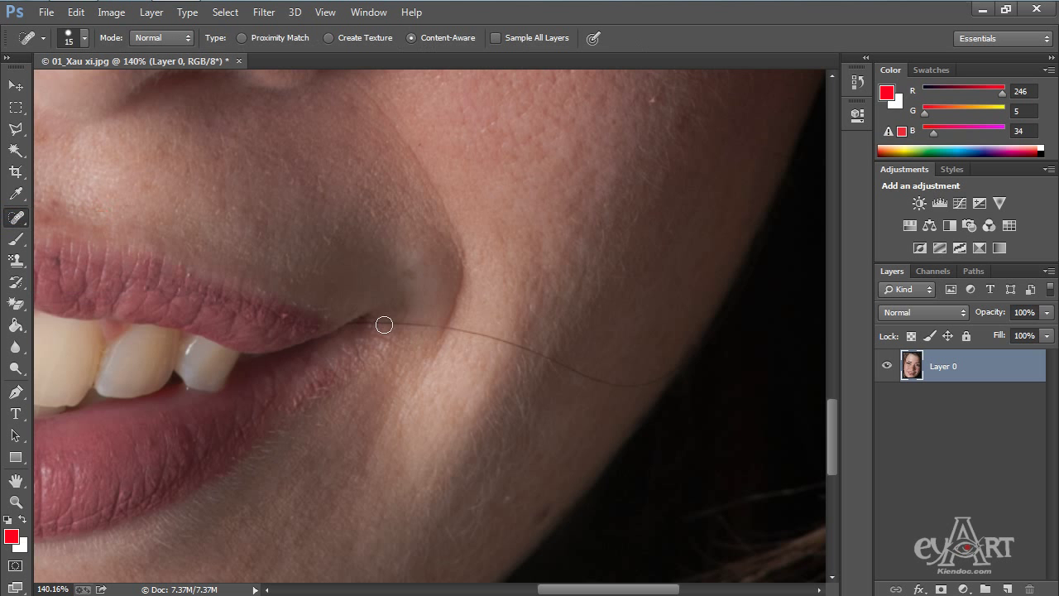
mouse_move(370, 320)
mouse_down()
mouse_move(482, 336)
mouse_move(655, 382)
mouse_move(588, 382)
mouse_move(530, 364)
mouse_up()
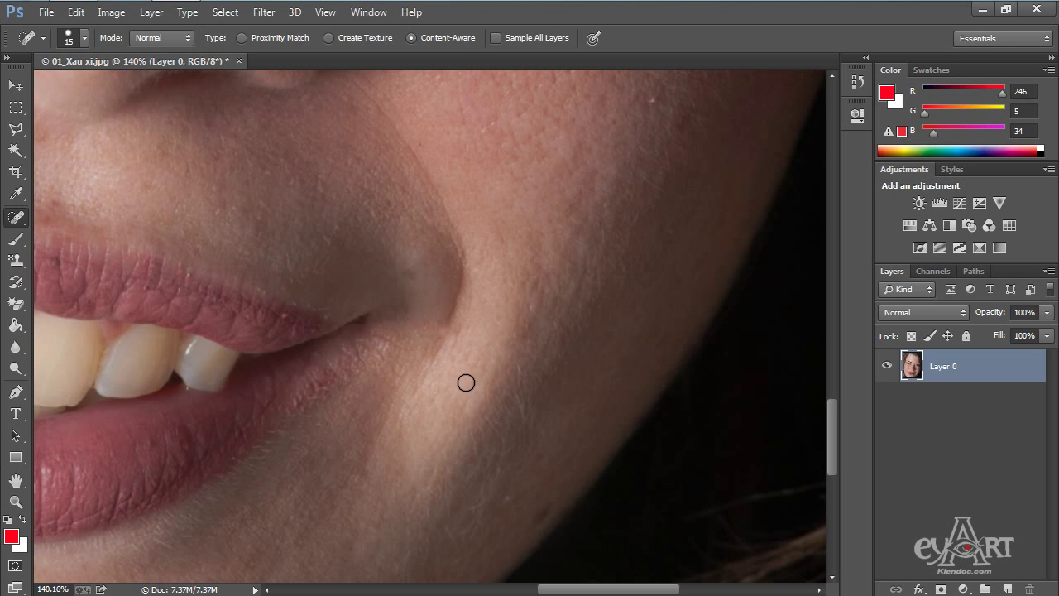
key(ctrl+z)
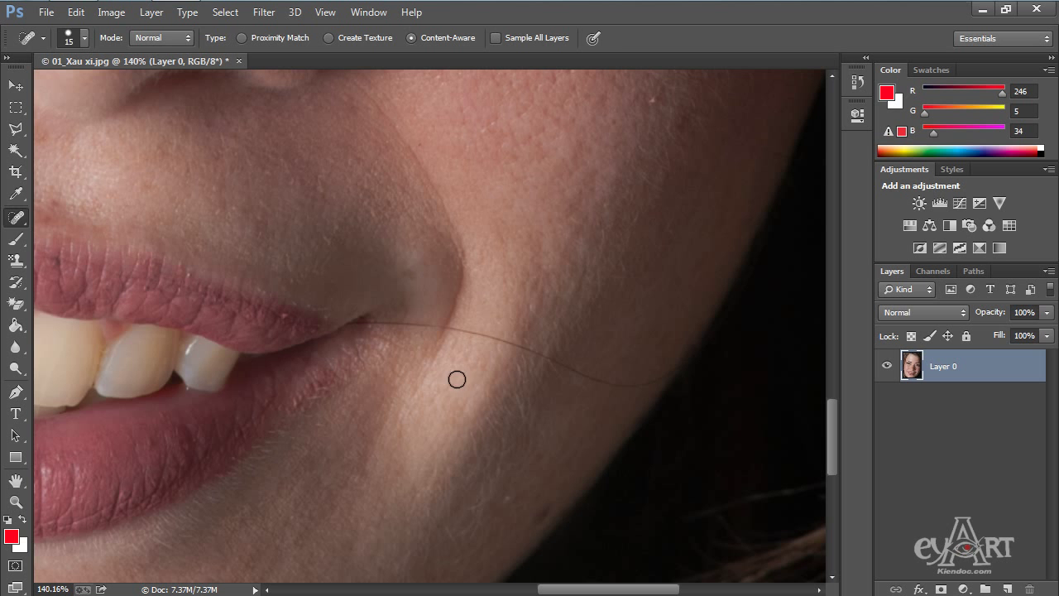
- Switch to the Healing Brush Tool and click the hair at the lip corner without sampling
right_click(15, 216)
click(98, 231)
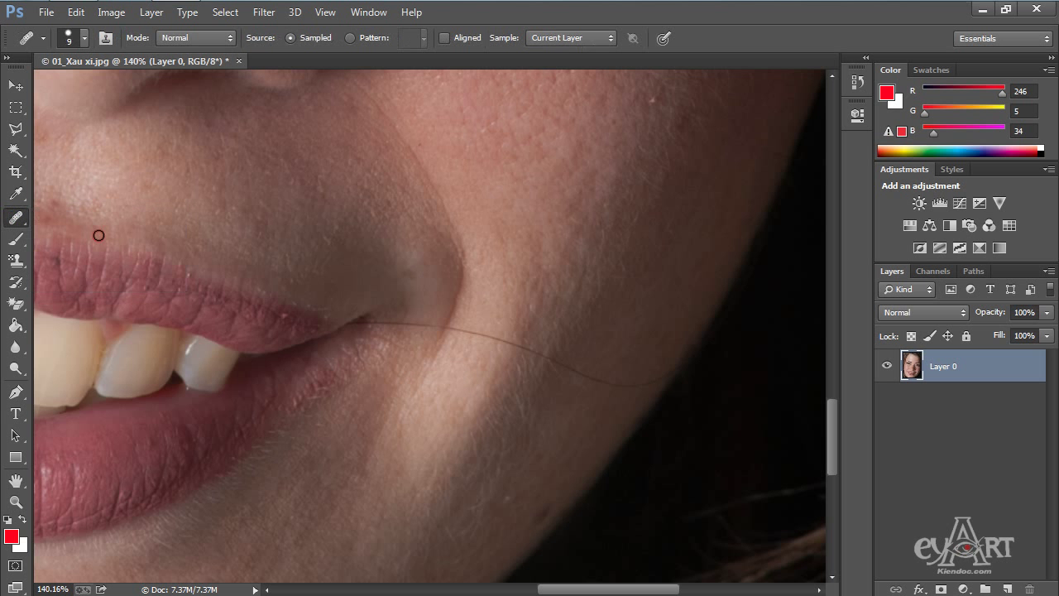
click(402, 324)
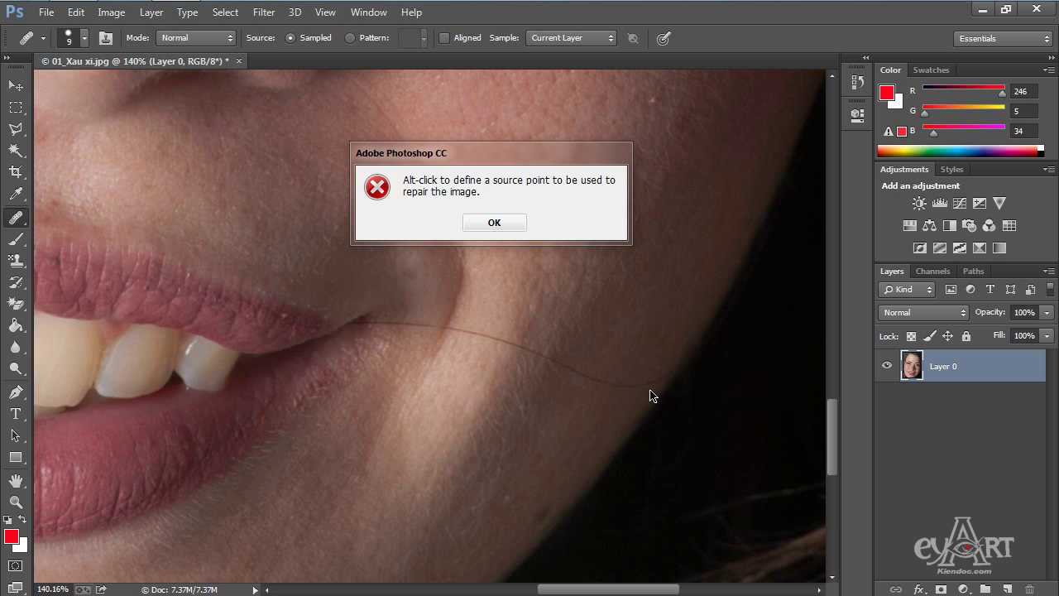
- Dismiss the source point warning and heal part of the cheek hair and a spot near the jawline
click(494, 222)
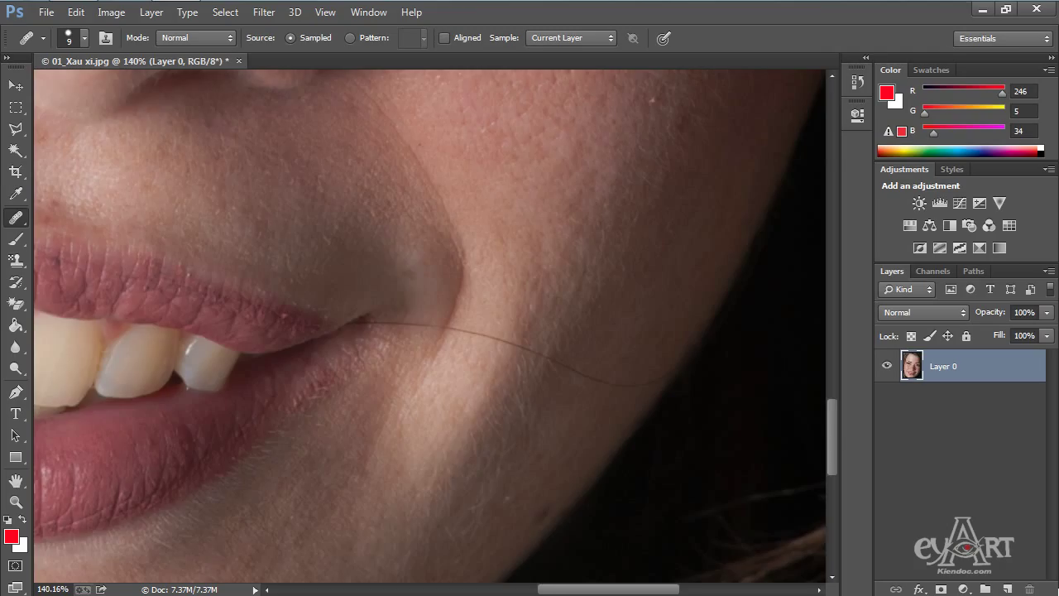
scroll(478, 346, up, 1)
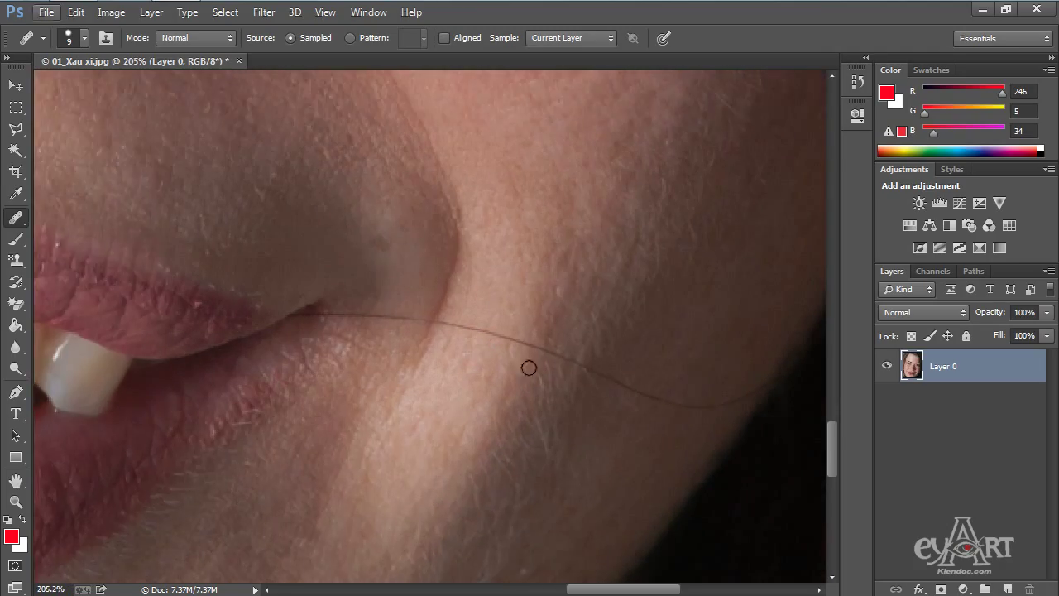
scroll(597, 382, up, 1)
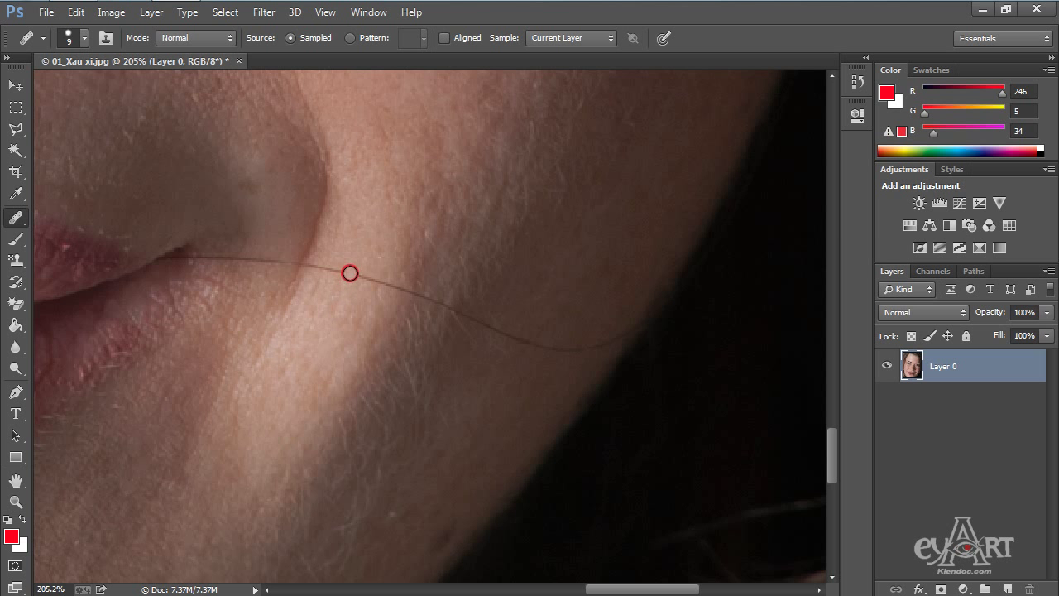
drag(350, 273, 580, 349)
click(599, 348)
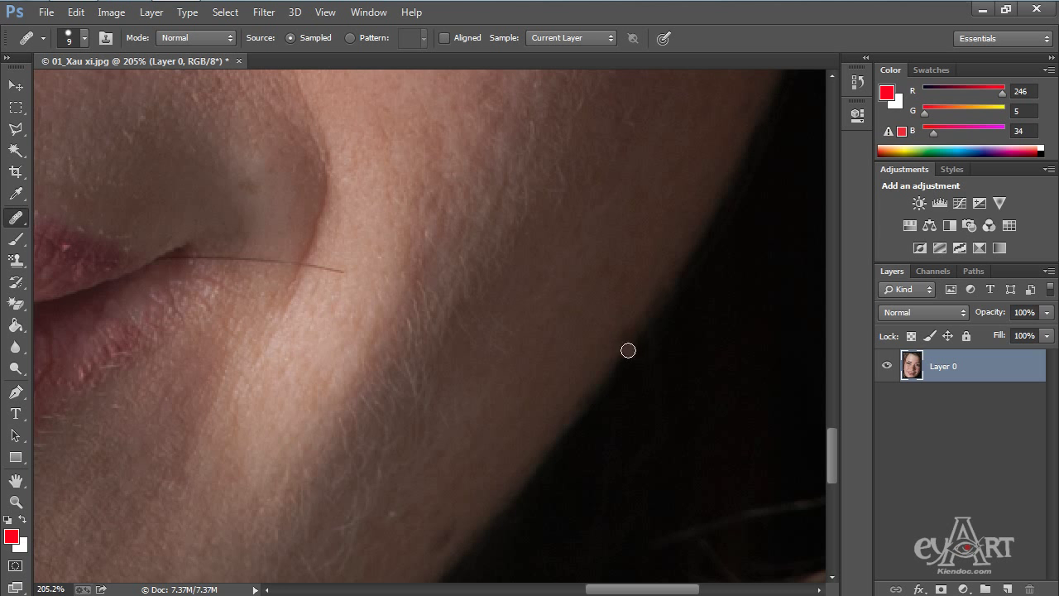
- Sample clean cheek skin as the source and heal the hair from the jawline toward the lip corner
alt+click(654, 284)
drag(640, 308, 614, 342)
scroll(348, 249, up, 5)
mouse_move(570, 291)
mouse_down()
mouse_move(579, 303)
mouse_move(570, 293)
mouse_up()
key(bracketleft)
key(bracketleft)
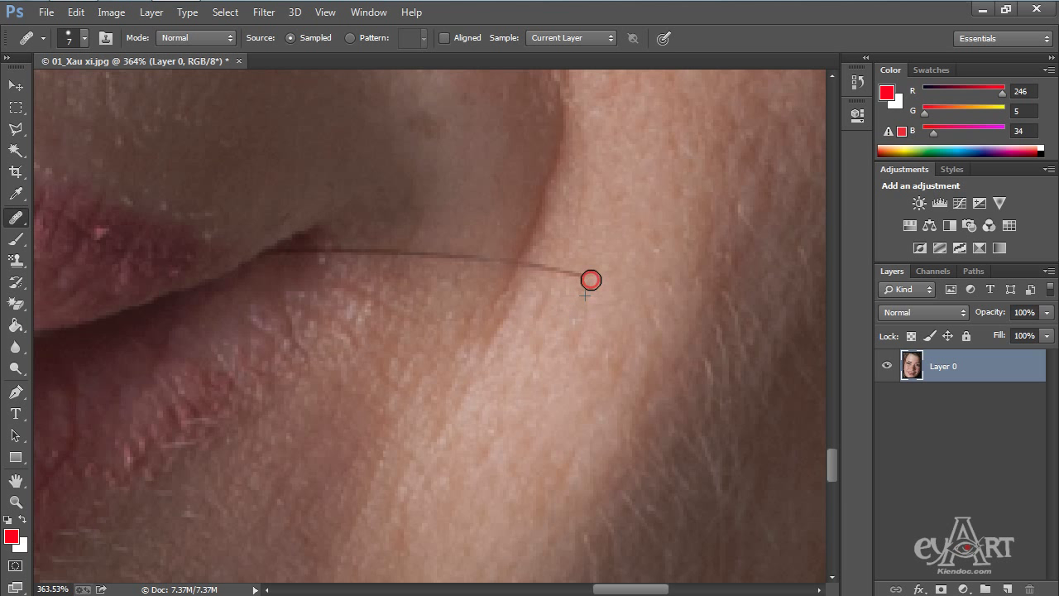
drag(590, 280, 533, 270)
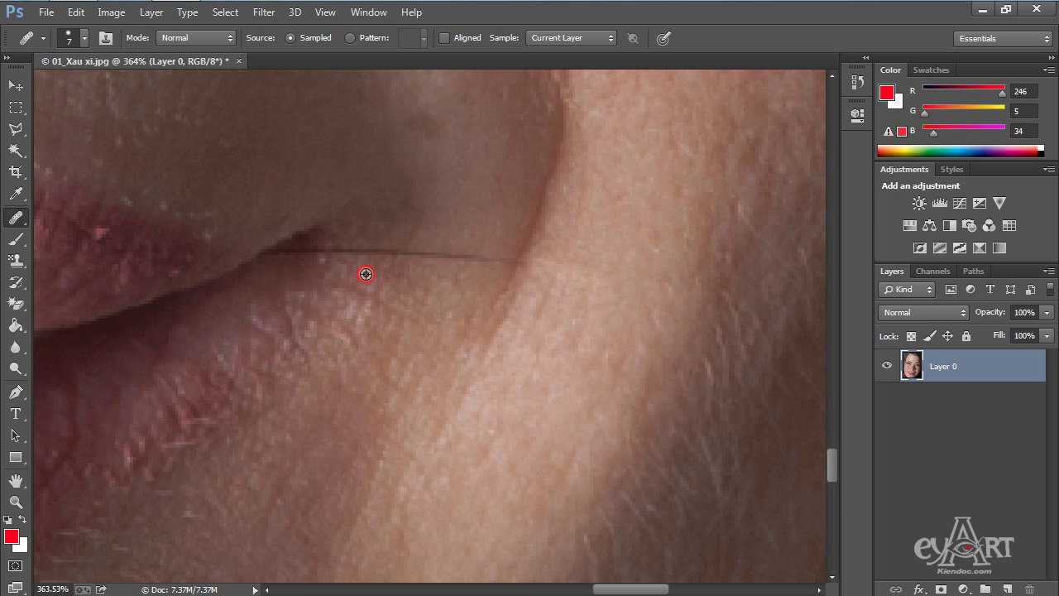
drag(370, 255, 507, 262)
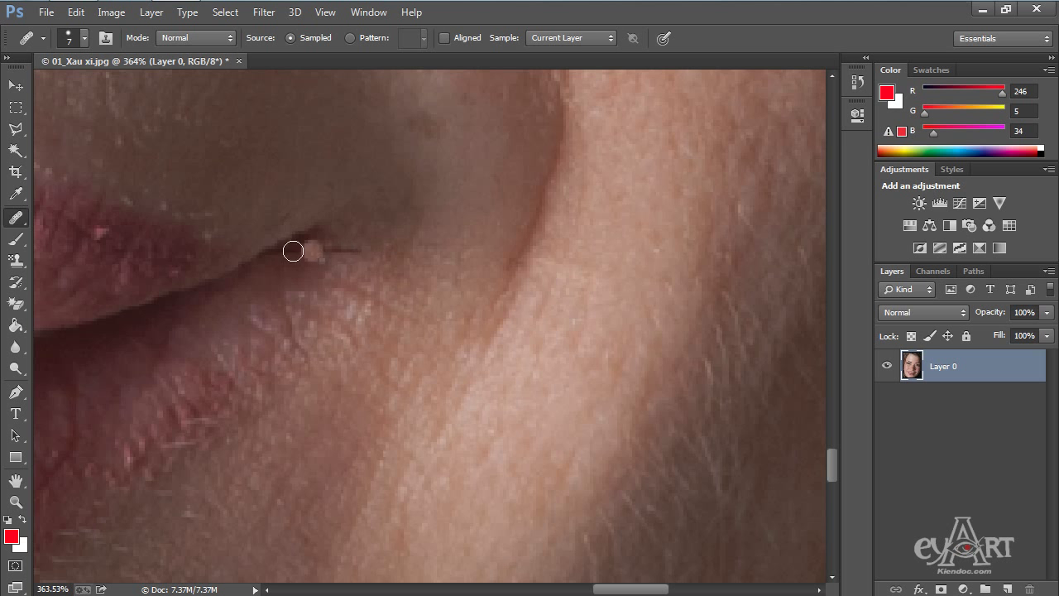
- With a smaller Spot Healing Brush, heal the last bit of hair along the lip crease
right_click(15, 217)
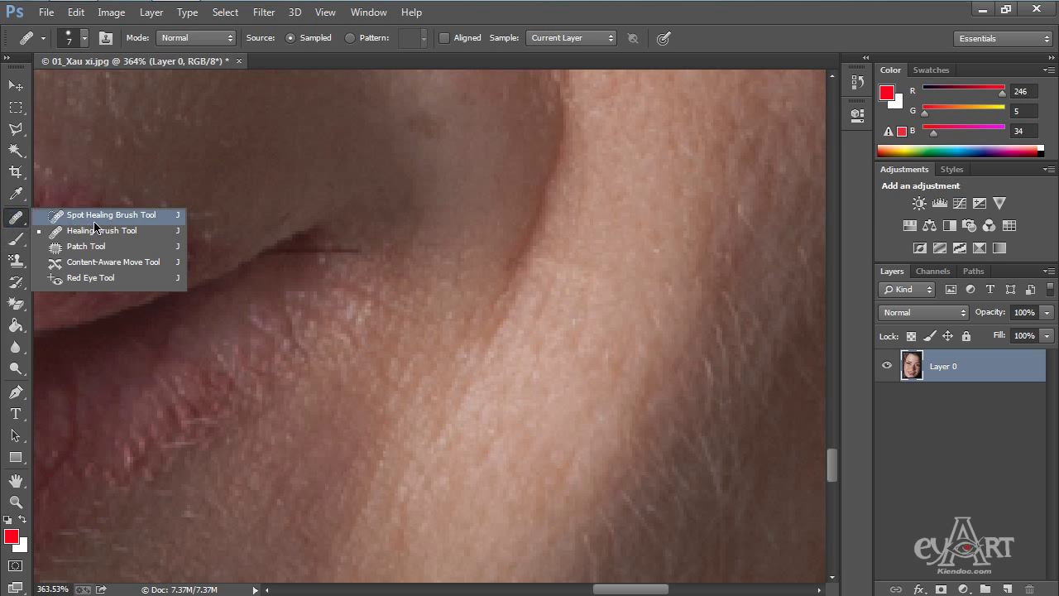
click(91, 212)
key(bracketleft)
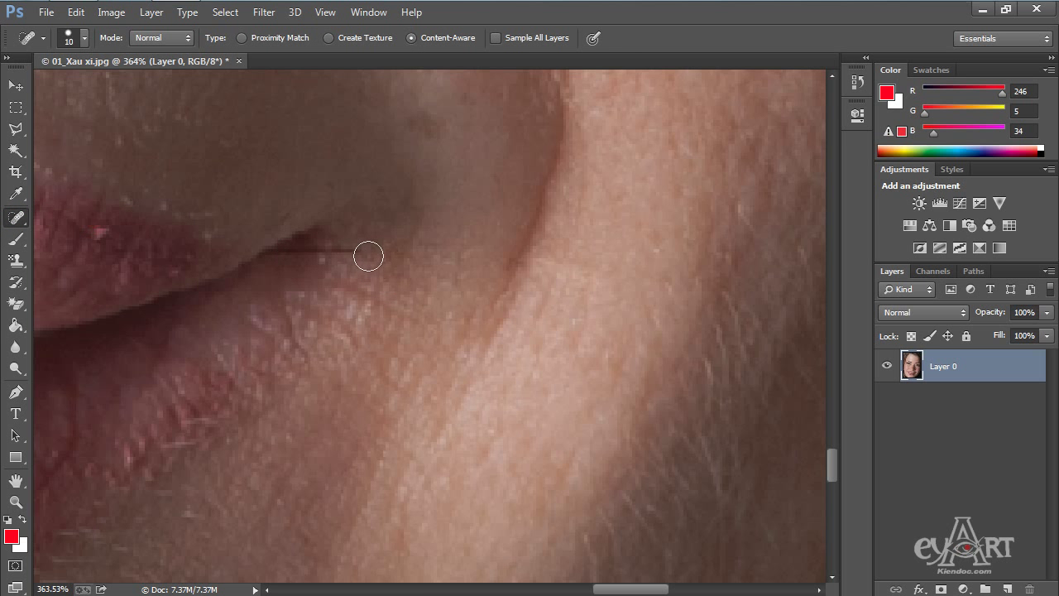
key(bracketleft)
drag(358, 250, 284, 255)
scroll(323, 313, down, 10)
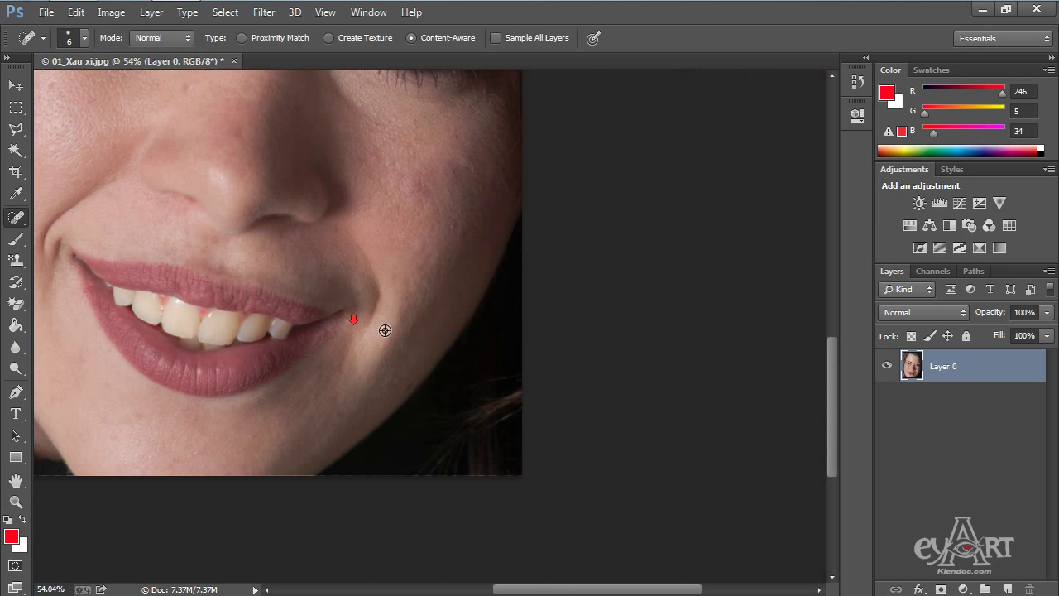
scroll(418, 351, up, 8)
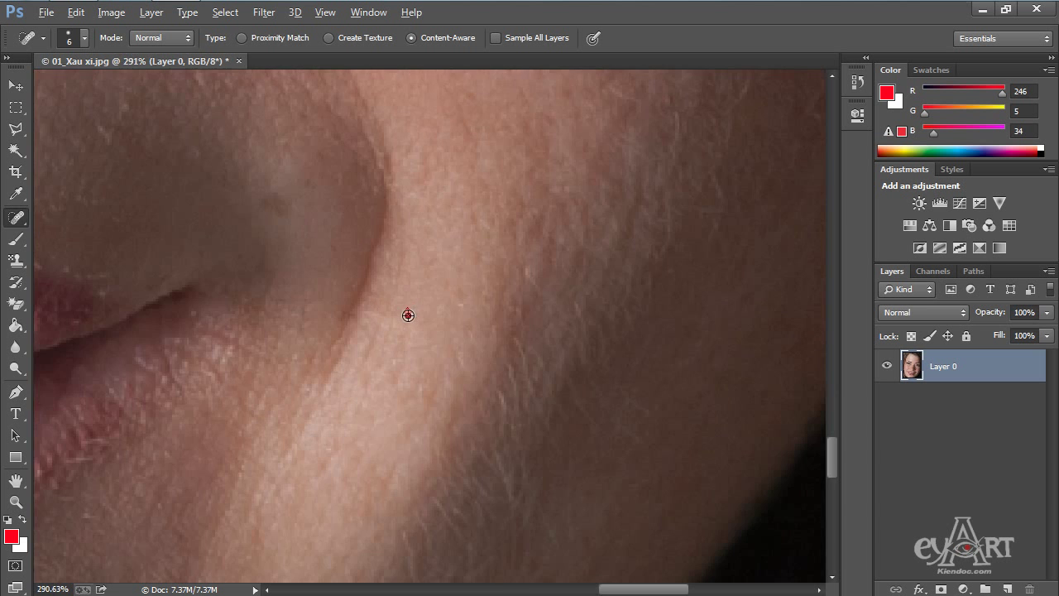
scroll(408, 315, down, 10)
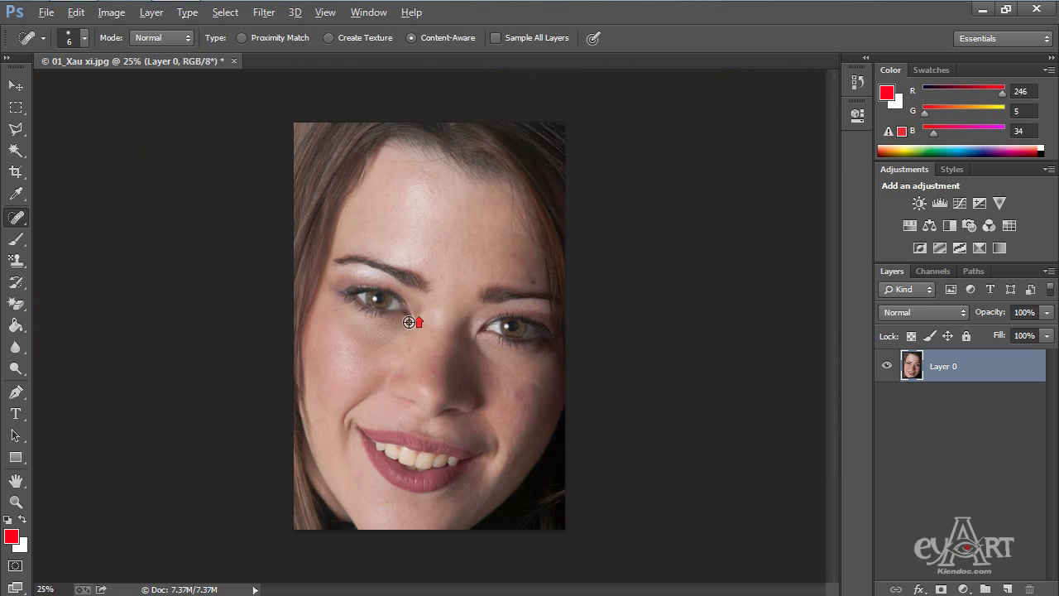
scroll(409, 321, up, 2)
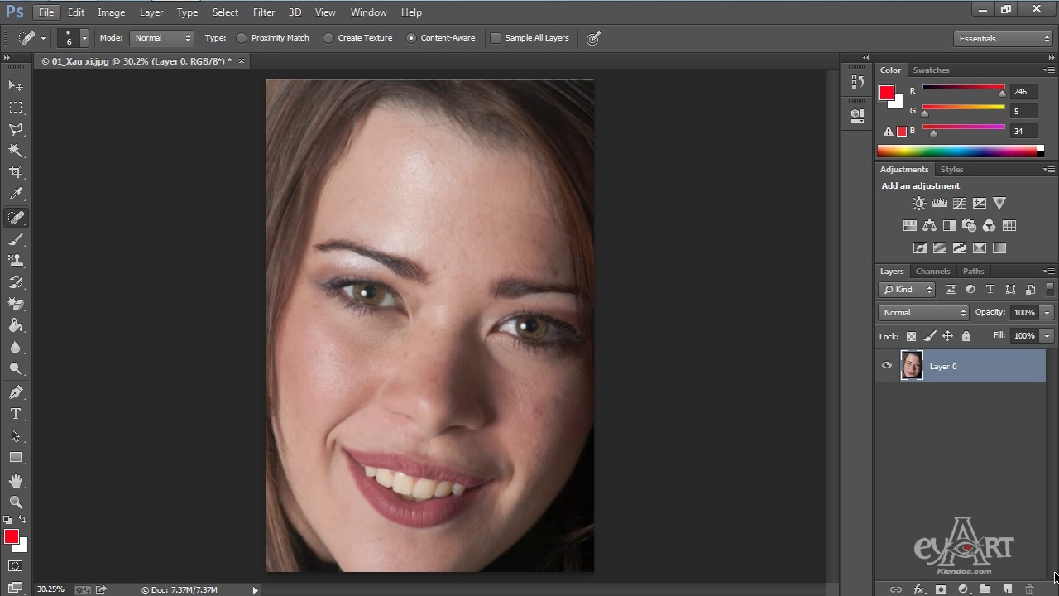
- Zoom in and spot-heal the first stray hair strand on the forehead
right_click(18, 220)
click(86, 216)
scroll(551, 153, up, 16)
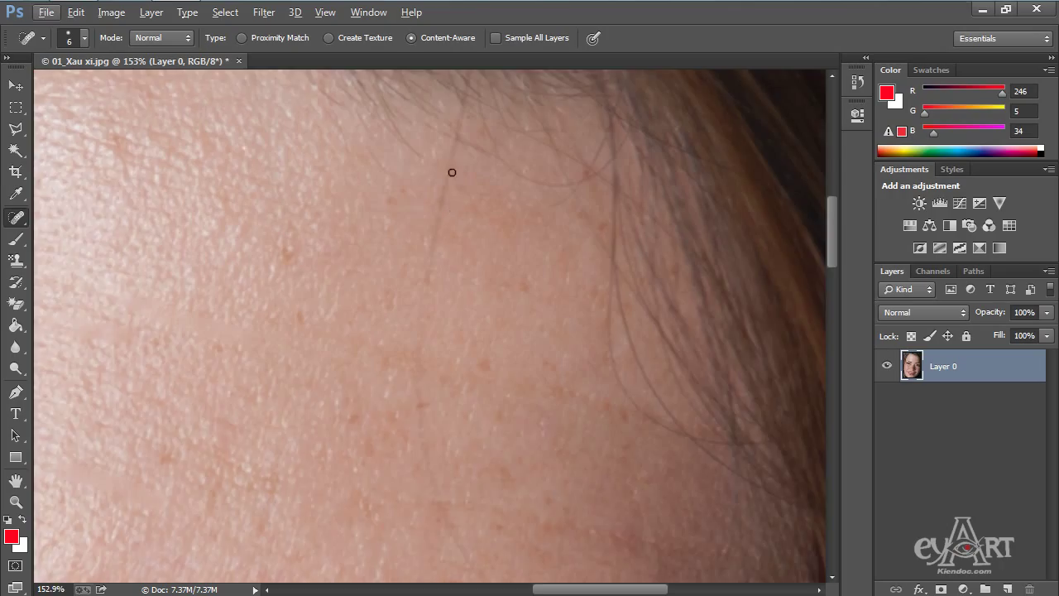
scroll(452, 172, up, 3)
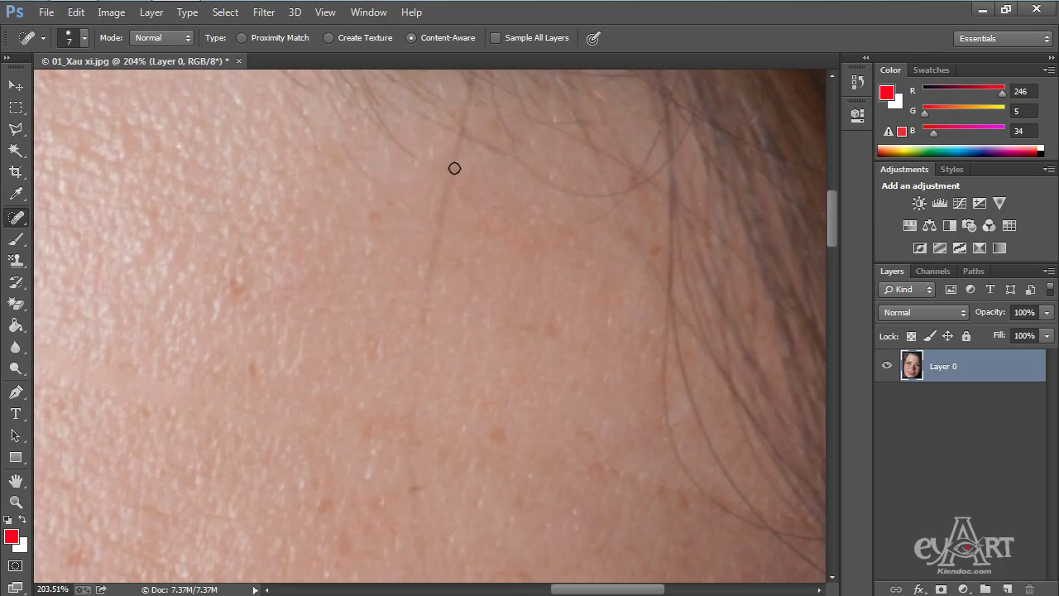
mouse_move(454, 167)
mouse_down()
mouse_move(407, 423)
mouse_move(424, 555)
mouse_up()
mouse_move(487, 452)
mouse_down()
mouse_move(467, 163)
mouse_move(449, 124)
mouse_up()
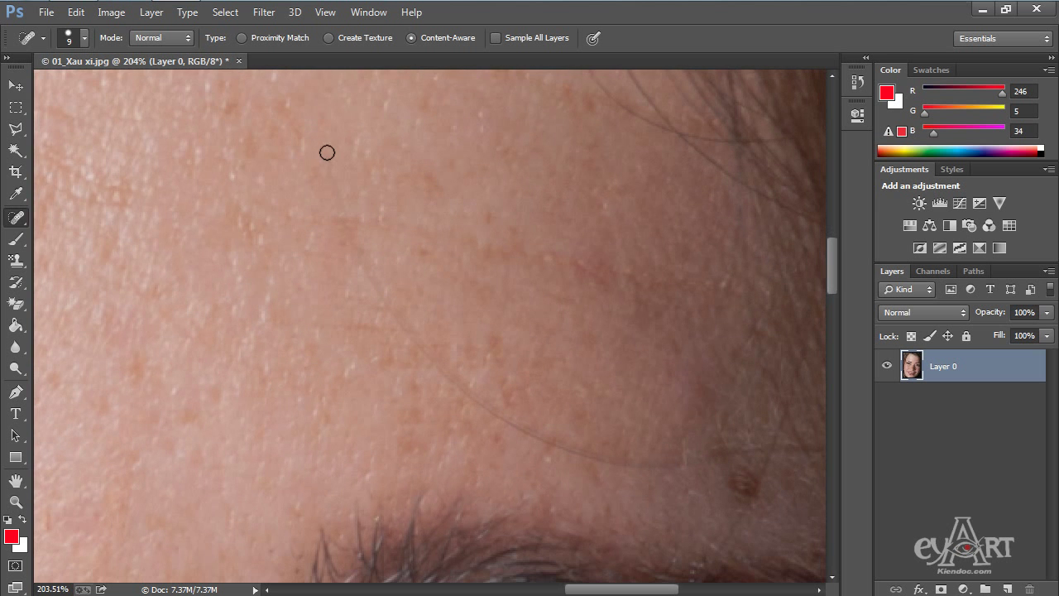
- Heal the remaining forehead hairs, including the one above the mole, then zoom out to view the face
mouse_move(323, 145)
mouse_down()
mouse_move(369, 275)
mouse_move(454, 378)
mouse_move(563, 446)
mouse_move(634, 468)
mouse_move(730, 460)
mouse_up()
drag(674, 367, 438, 292)
drag(374, 389, 438, 394)
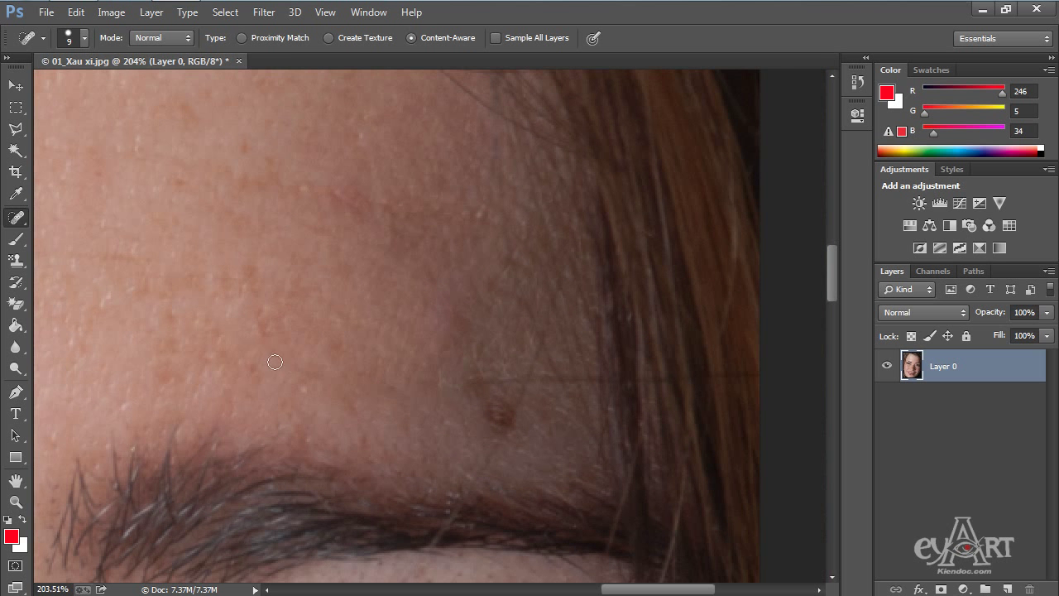
drag(273, 361, 307, 368)
drag(479, 388, 518, 381)
scroll(436, 348, down, 10)
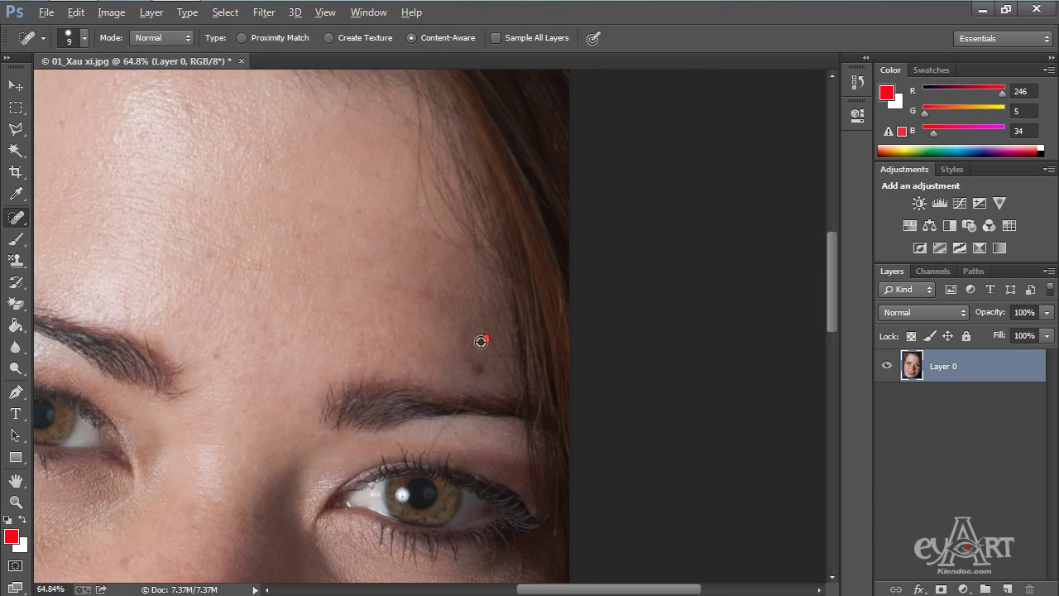
scroll(495, 346, down, 2)
scroll(497, 341, up, 4)
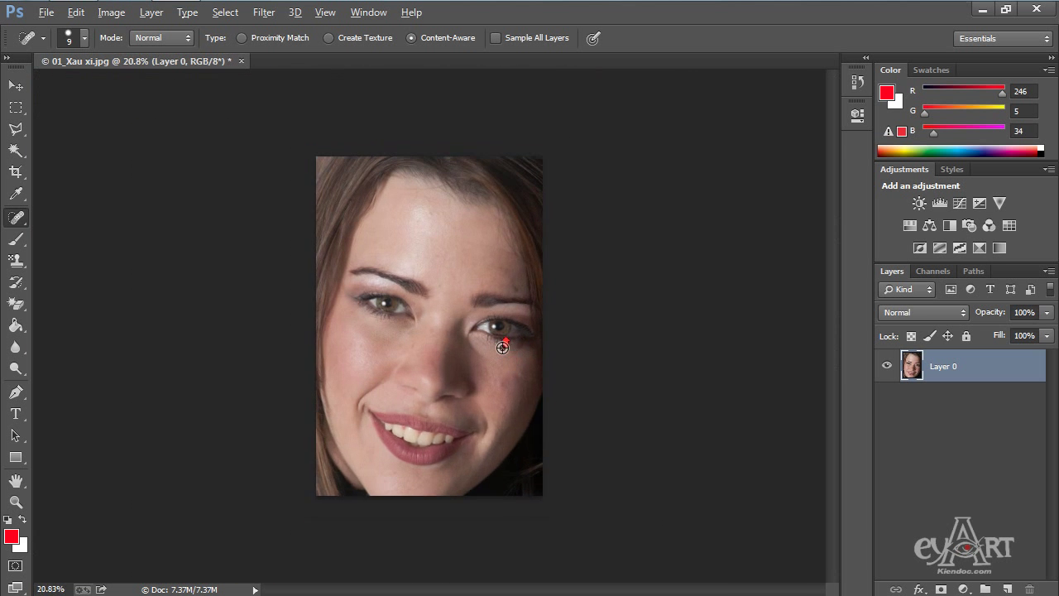
scroll(505, 349, down, 1)
key(alt)
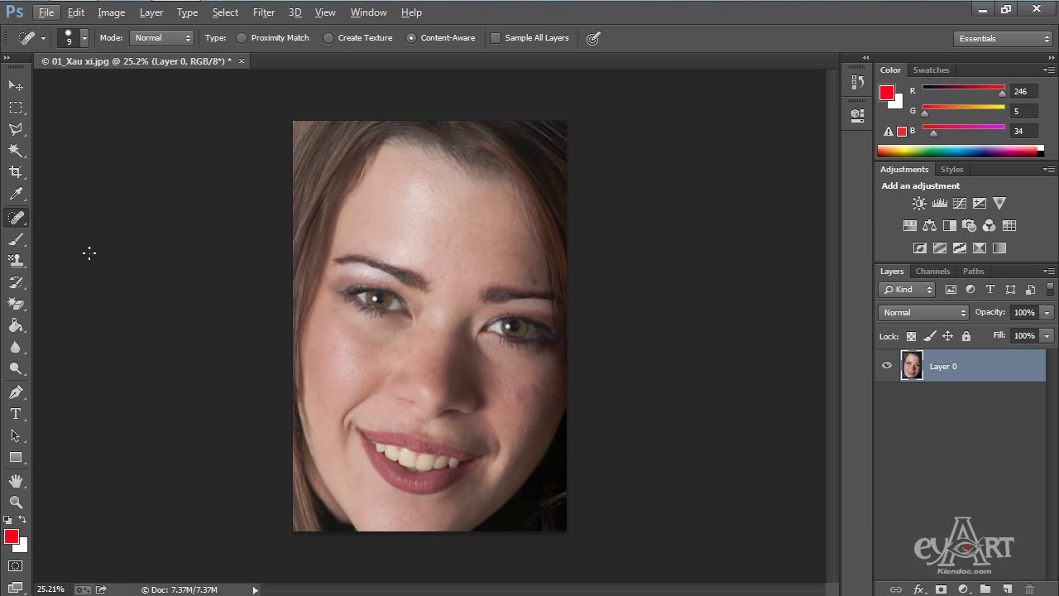
- Patch the first cheek blemish with clean skin from below using the Patch Tool, then deselect
right_click(16, 220)
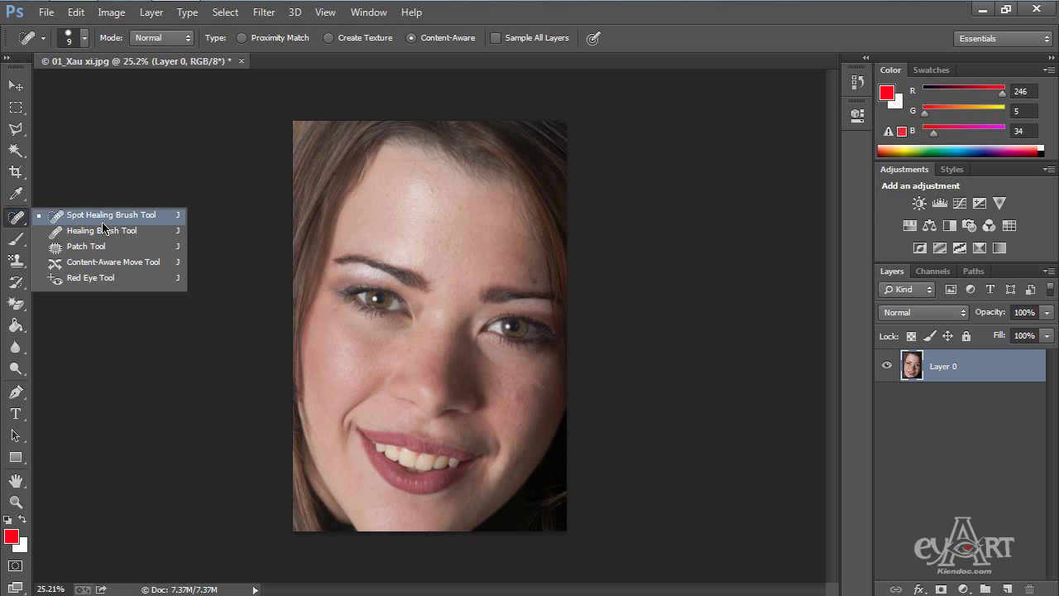
click(74, 248)
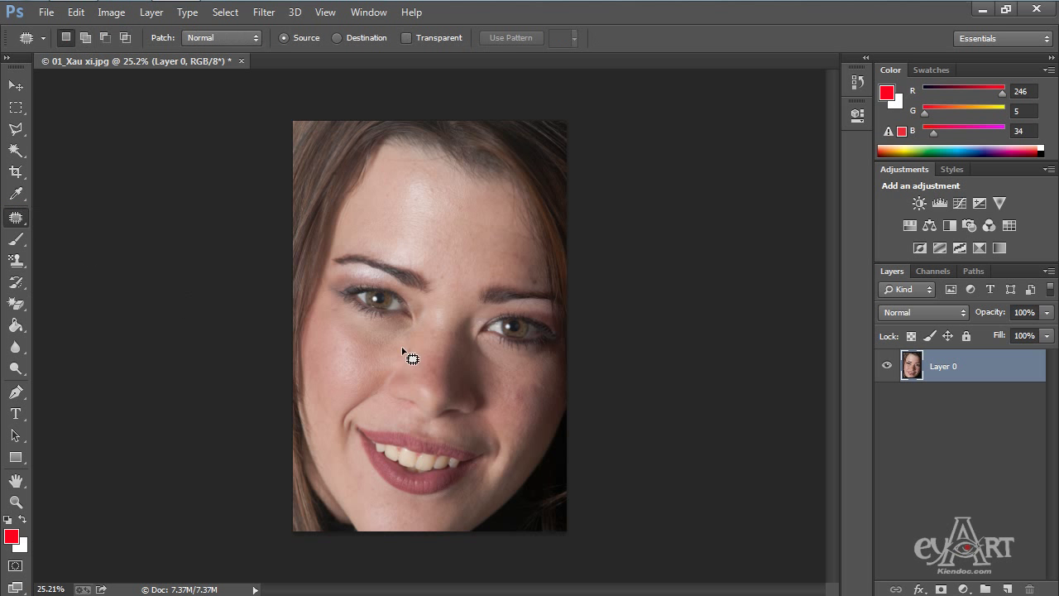
mouse_move(549, 403)
mouse_down()
mouse_move(558, 425)
mouse_move(575, 428)
mouse_move(477, 307)
mouse_move(405, 248)
mouse_move(374, 290)
mouse_move(420, 342)
mouse_move(472, 315)
mouse_move(446, 260)
mouse_up()
drag(427, 308, 432, 407)
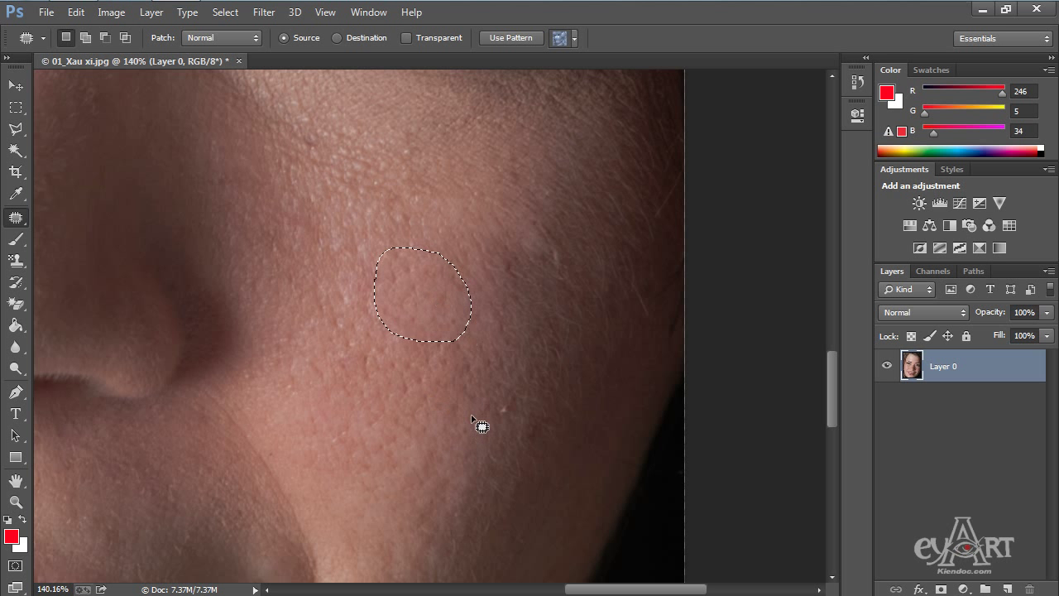
key(ctrl+d)
scroll(447, 362, down, 2)
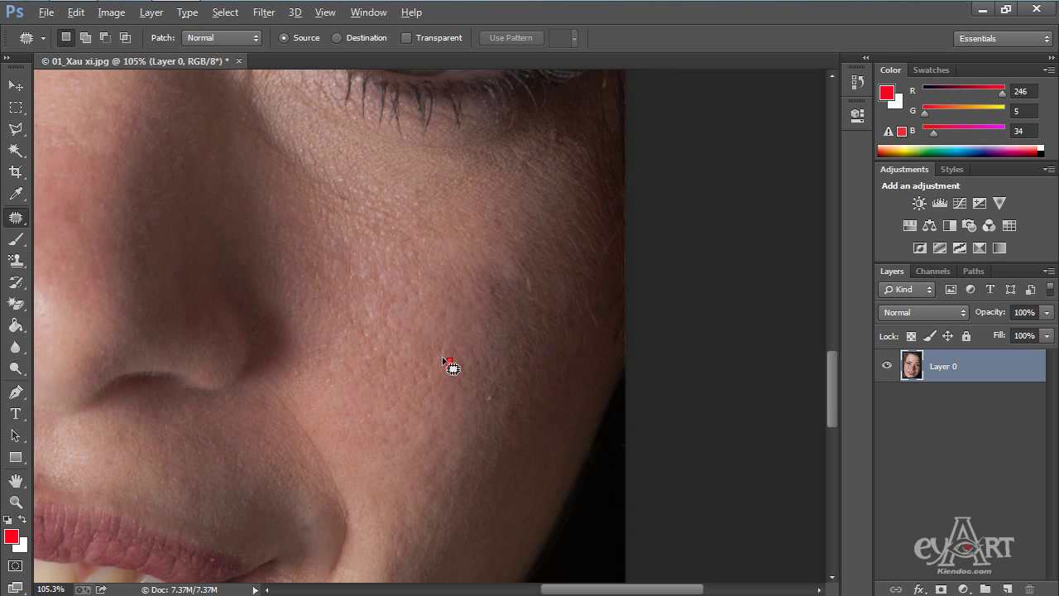
scroll(548, 409, down, 3)
scroll(508, 390, up, 5)
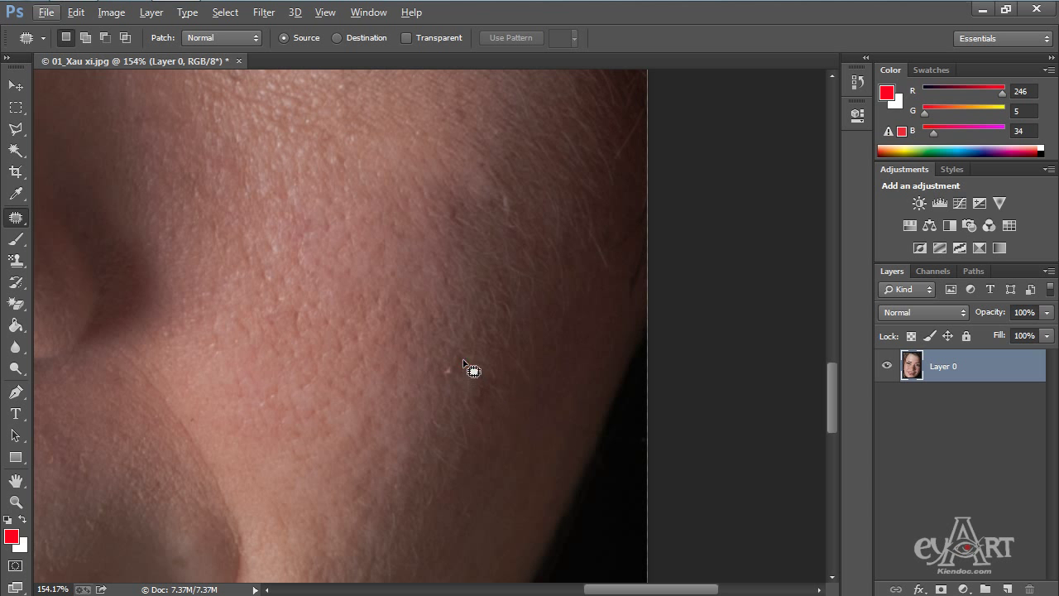
- Patch the small cheek blemish and the red spot below the eye, then deselect
mouse_move(464, 361)
mouse_down()
mouse_move(446, 362)
mouse_move(448, 385)
mouse_move(456, 361)
mouse_move(416, 383)
mouse_move(411, 405)
mouse_up()
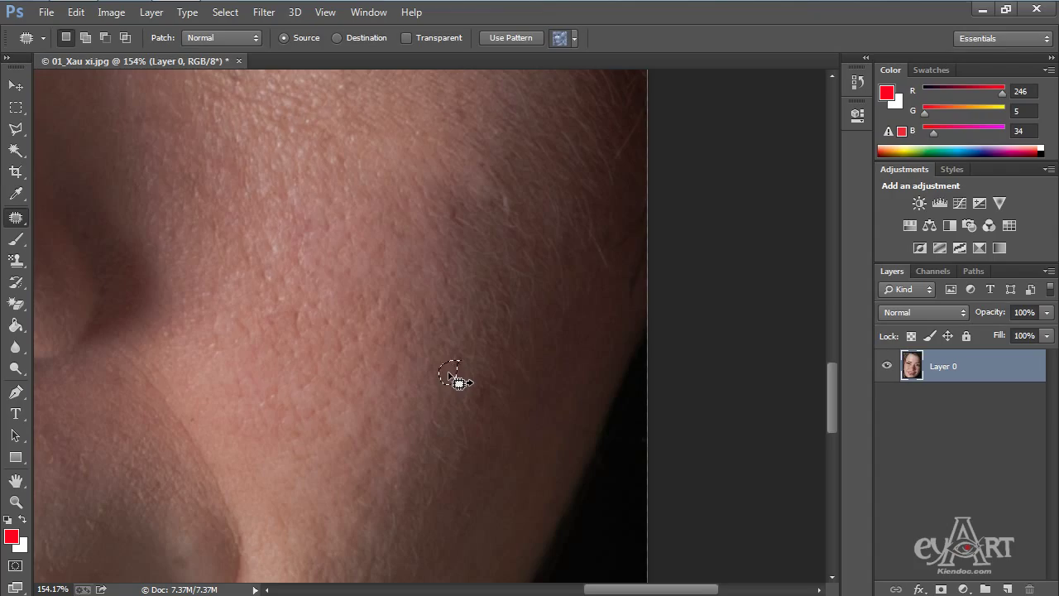
drag(463, 246, 449, 383)
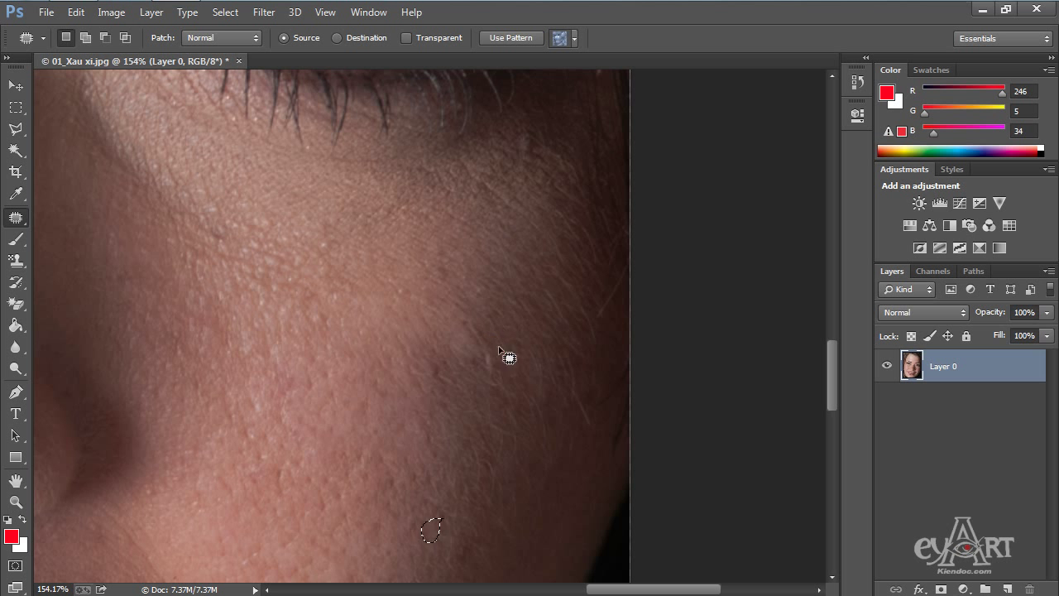
mouse_move(497, 346)
mouse_down()
mouse_move(485, 376)
mouse_move(510, 380)
mouse_move(500, 343)
mouse_move(479, 354)
mouse_move(445, 349)
mouse_move(436, 372)
mouse_up()
scroll(480, 385, down, 4)
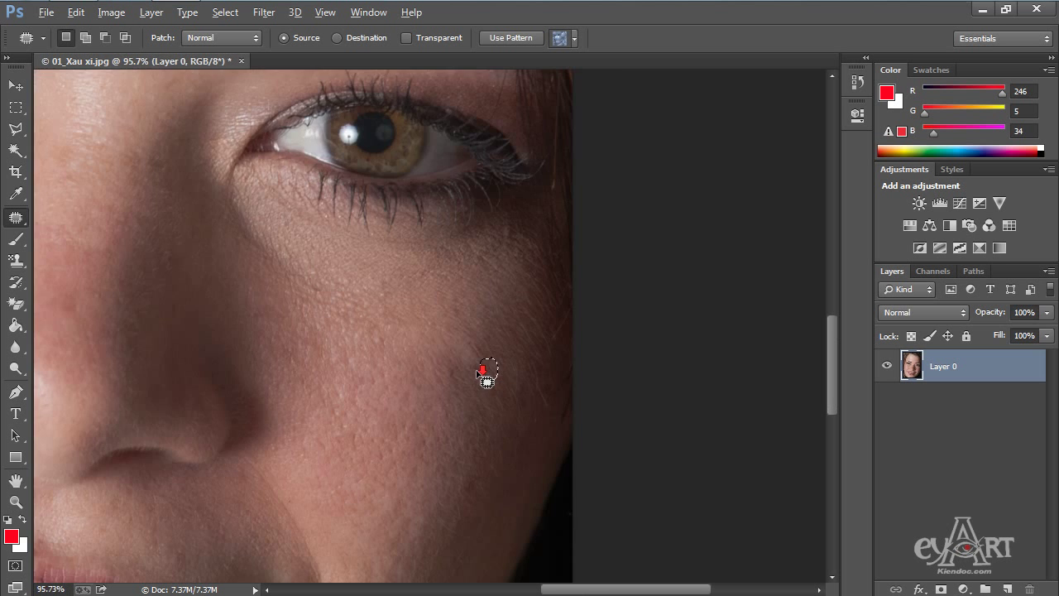
scroll(501, 383, down, 1)
key(ctrl+d)
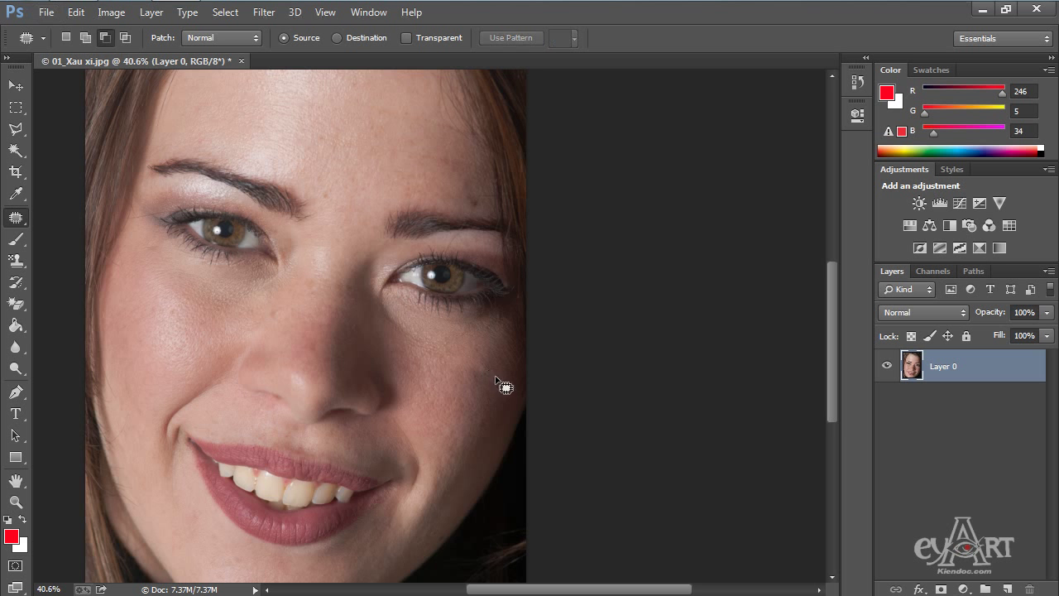
scroll(501, 378, down, 1)
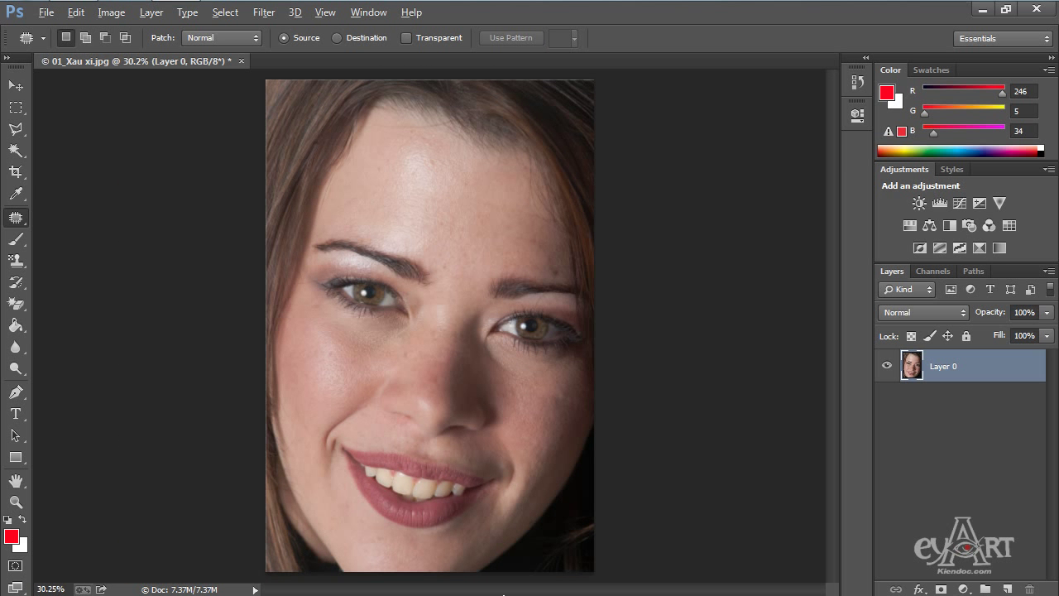
- Zoom to the mouth and draw a closed Lasso selection around the row of visible teeth
scroll(426, 500, up, 5)
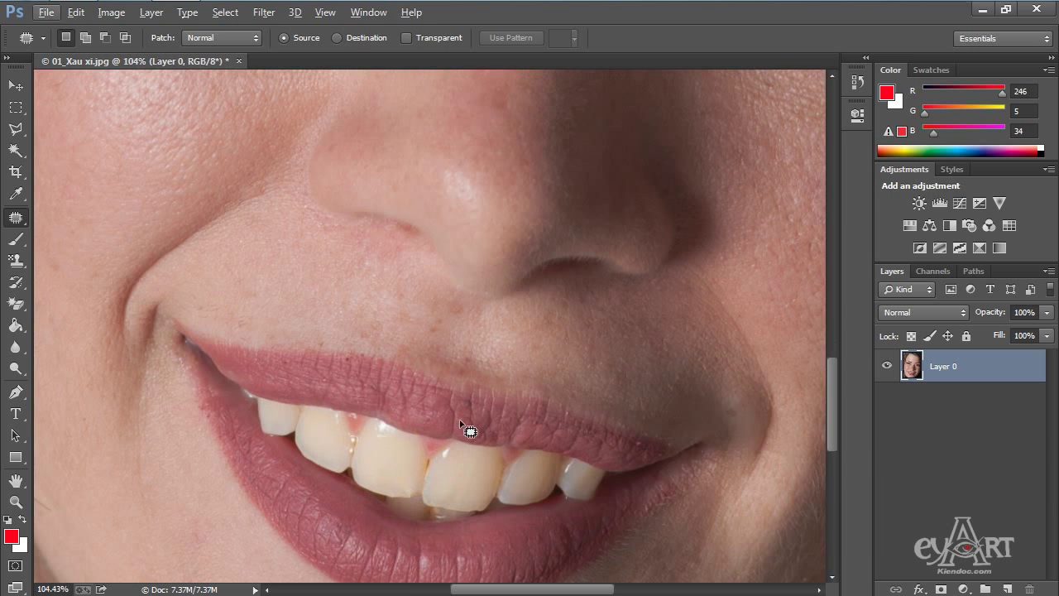
drag(455, 416, 454, 267)
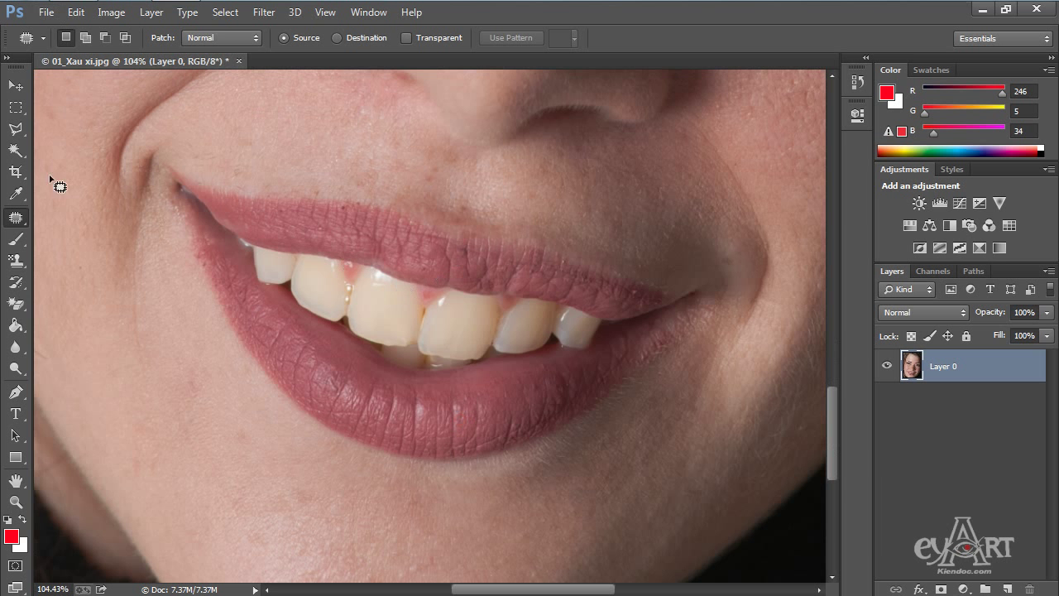
drag(15, 128, 58, 123)
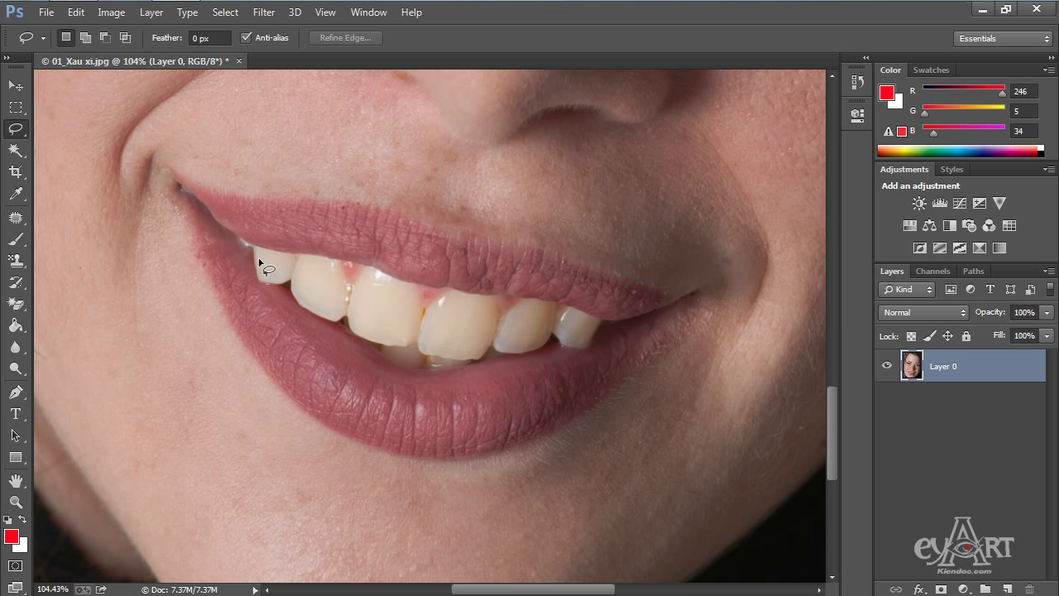
drag(237, 239, 309, 259)
mouse_move(427, 308)
mouse_down()
mouse_move(444, 292)
mouse_move(471, 296)
mouse_up()
mouse_move(567, 309)
mouse_down()
mouse_move(602, 319)
mouse_move(585, 345)
mouse_move(554, 338)
mouse_move(457, 365)
mouse_move(412, 365)
mouse_move(347, 331)
mouse_up()
drag(248, 246, 246, 245)
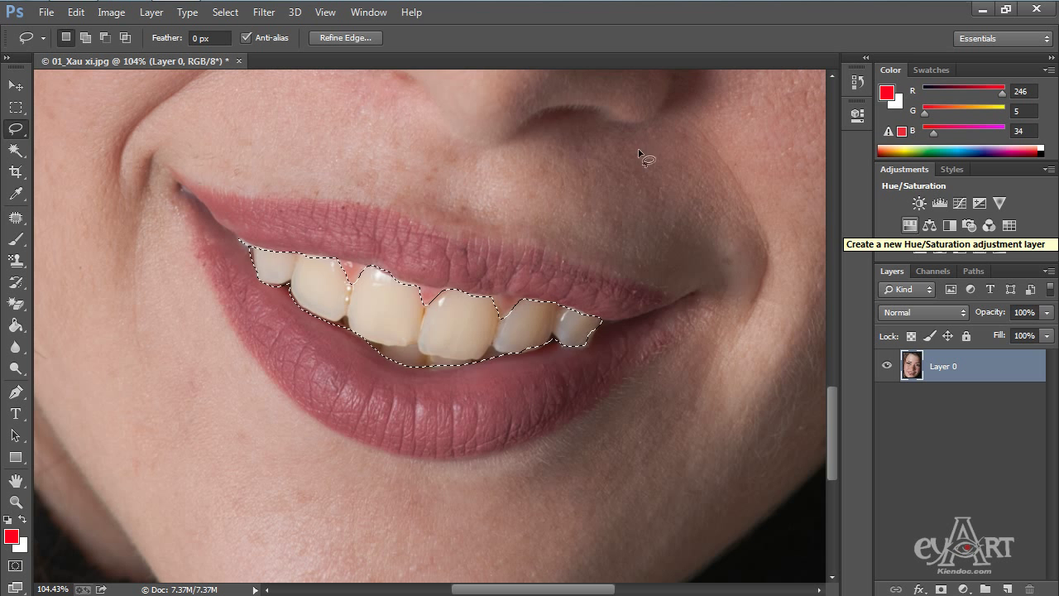
- Add a Hue/Saturation adjustment layer masked to the teeth
click(375, 13)
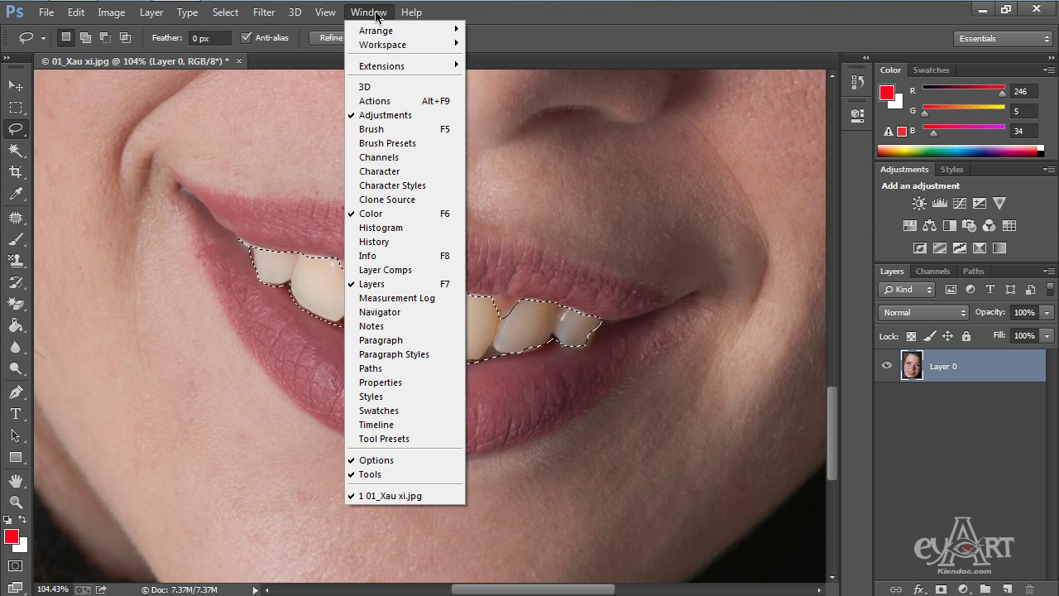
click(709, 336)
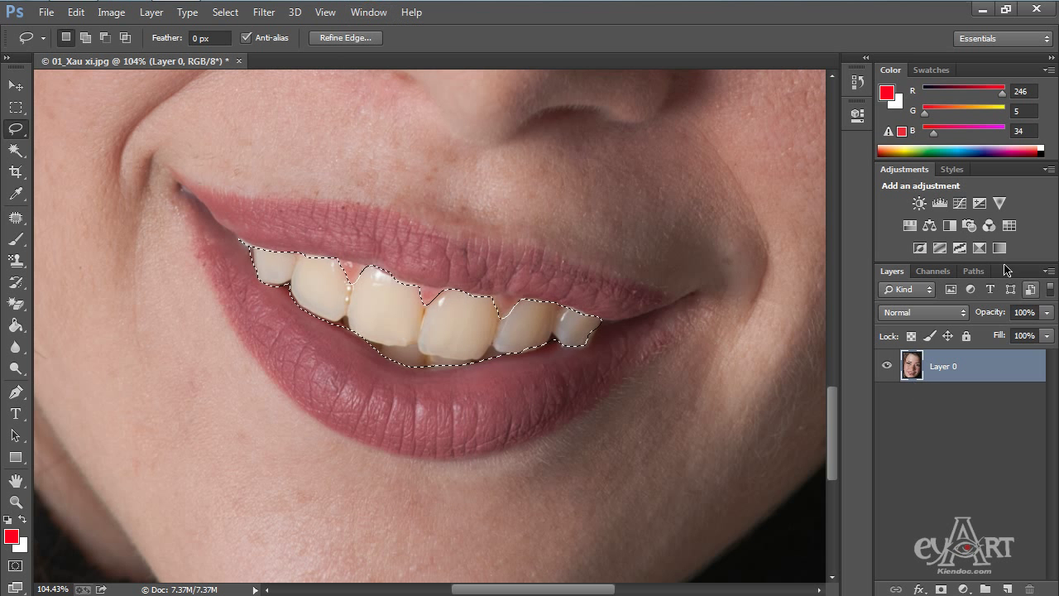
click(910, 225)
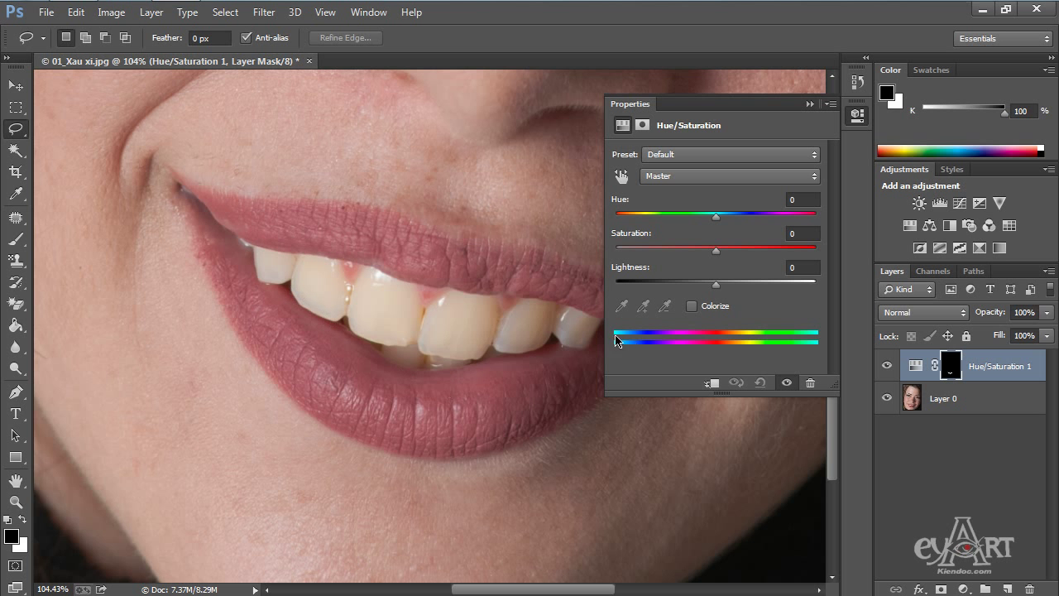
- Set the Yellows range to Lightness +65 and Saturation -58
click(706, 177)
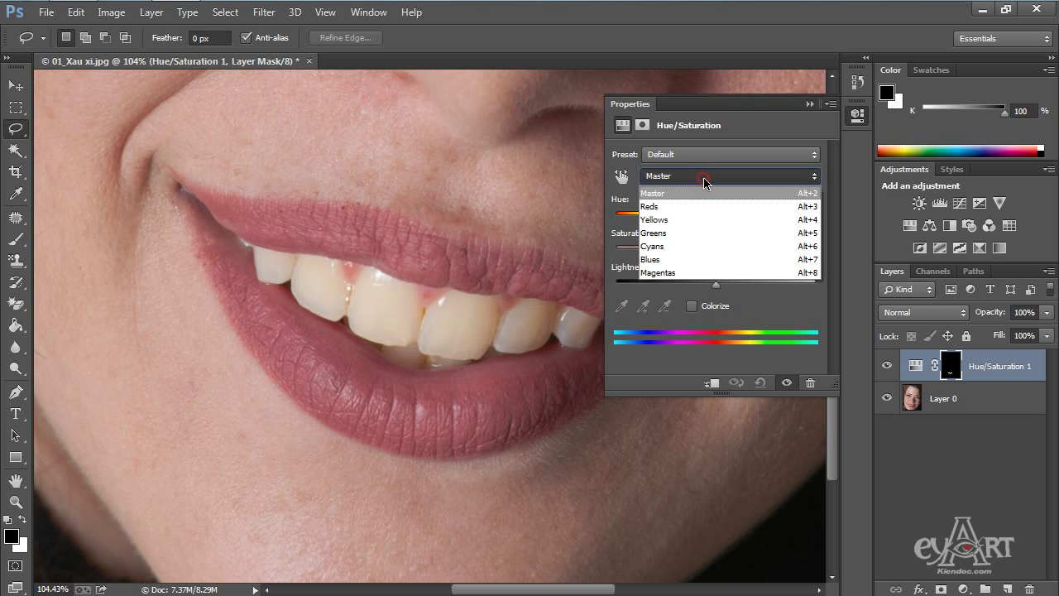
click(703, 220)
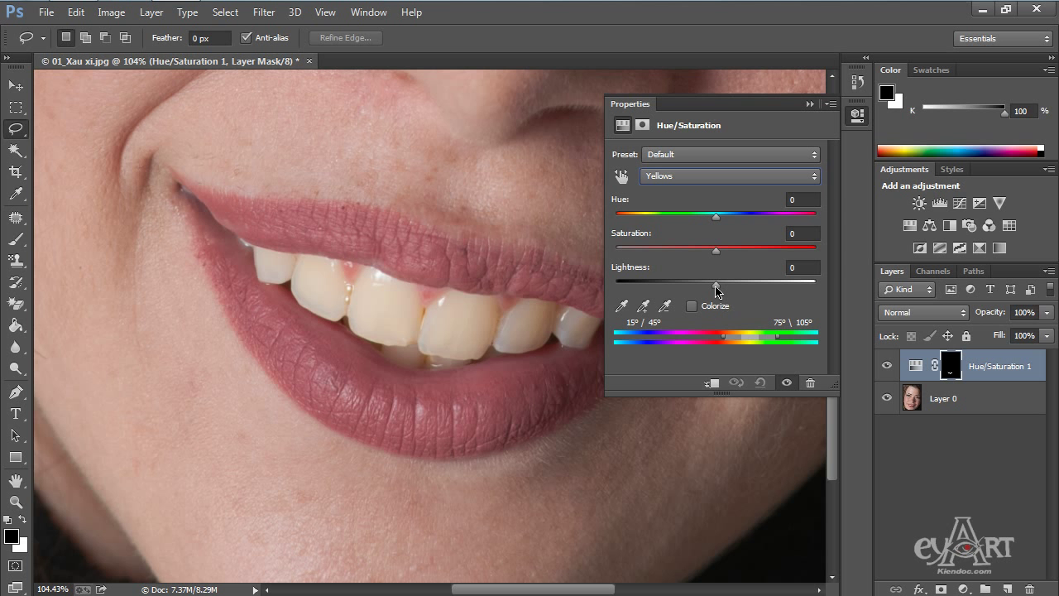
mouse_move(717, 285)
mouse_down()
mouse_move(804, 286)
mouse_move(654, 283)
mouse_move(807, 284)
mouse_move(782, 284)
mouse_up()
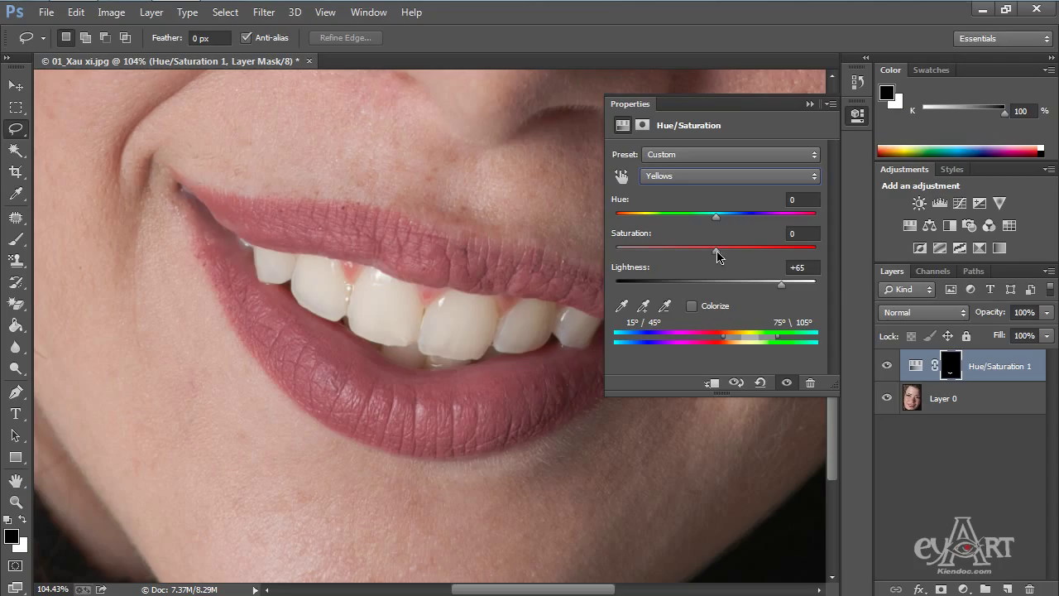
drag(716, 252, 660, 258)
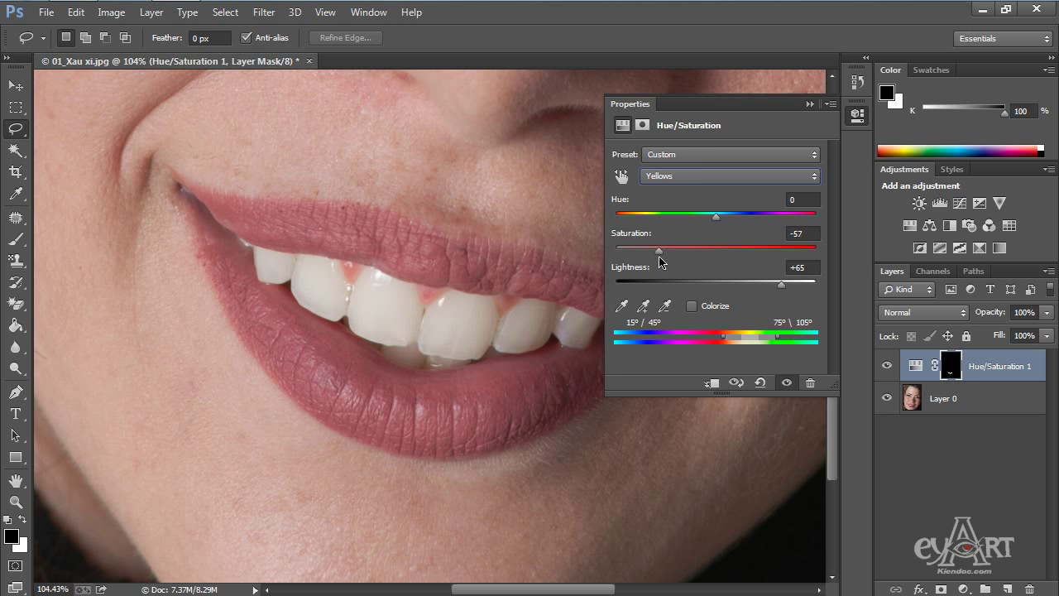
- Fit the whole portrait on screen and hide Hue/Saturation 1 to compare with the original teeth
click(811, 105)
key(ctrl+minus)
key(ctrl+minus)
key(ctrl+minus)
key(ctrl+minus)
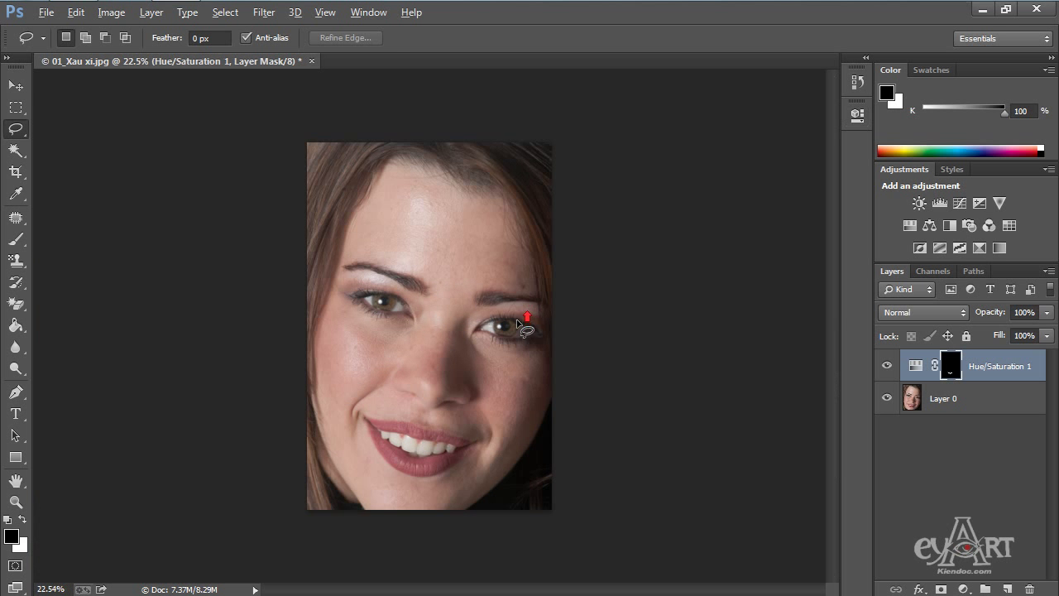
key(ctrl+0)
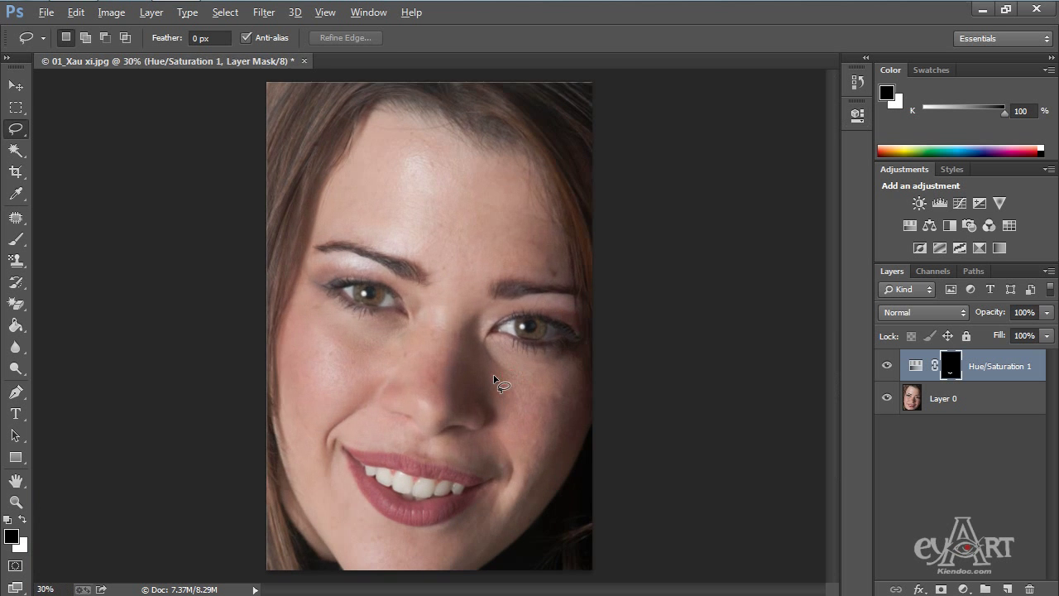
click(887, 365)
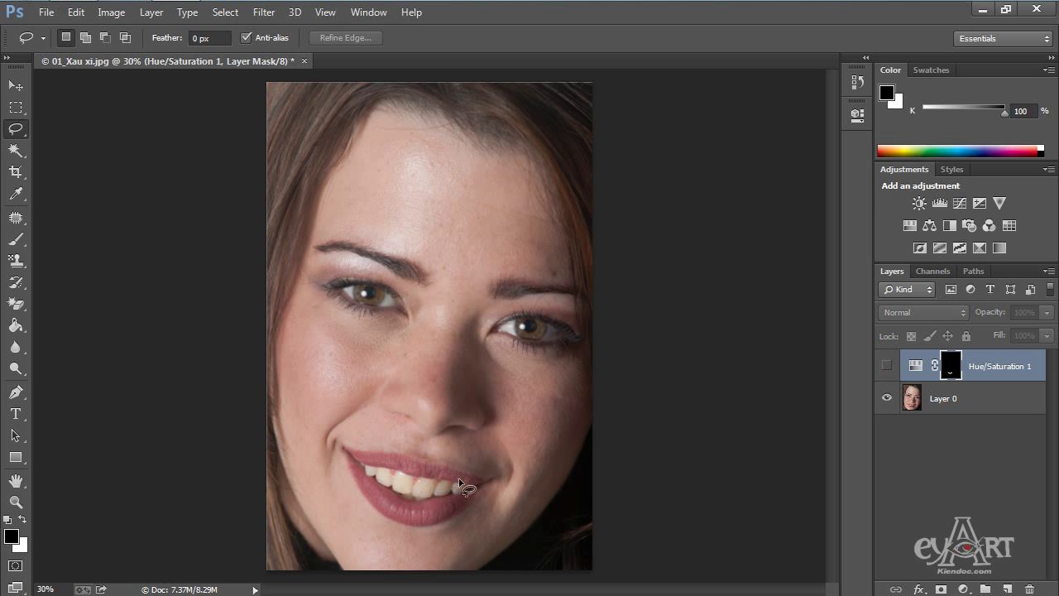